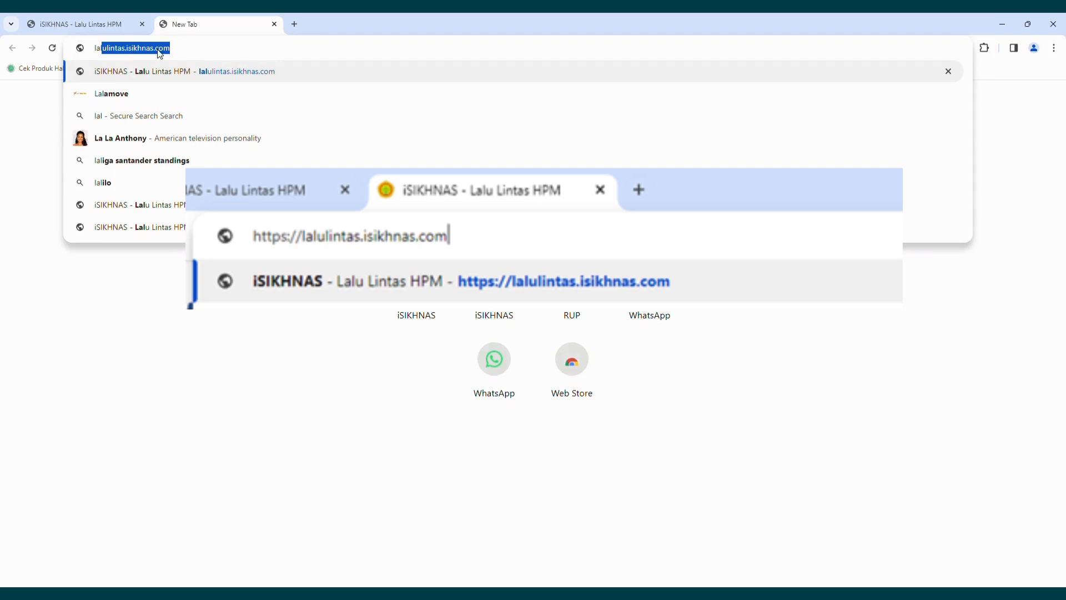
# Load lalulintas.isikhnas.com from the address-bar suggestion to reach the login page.
pyautogui.click(195, 55)
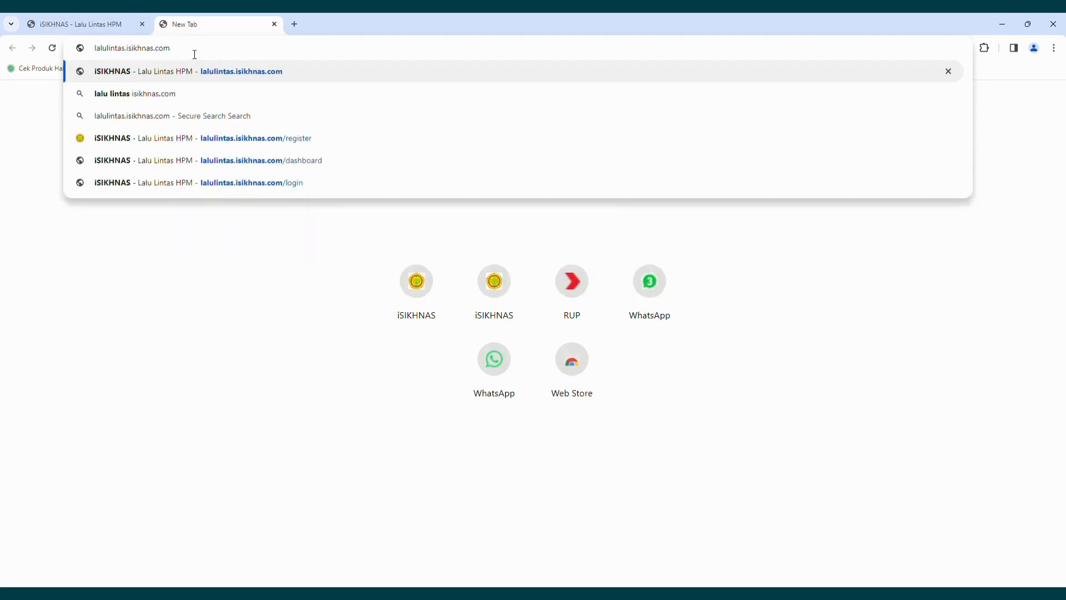
pyautogui.press('Return')
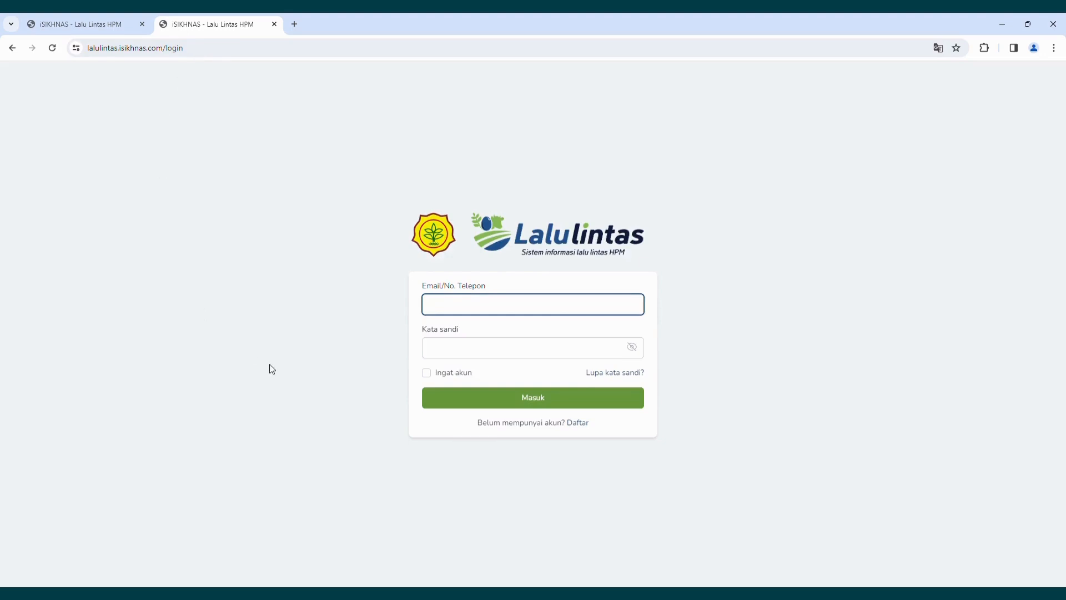
pyautogui.click(588, 427)
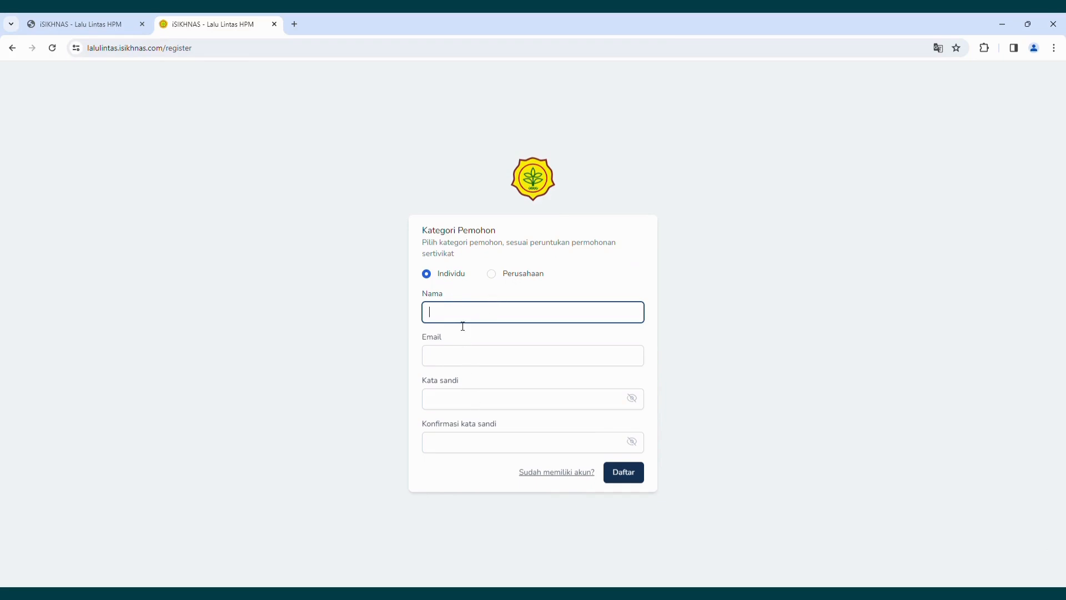
pyautogui.click(463, 361)
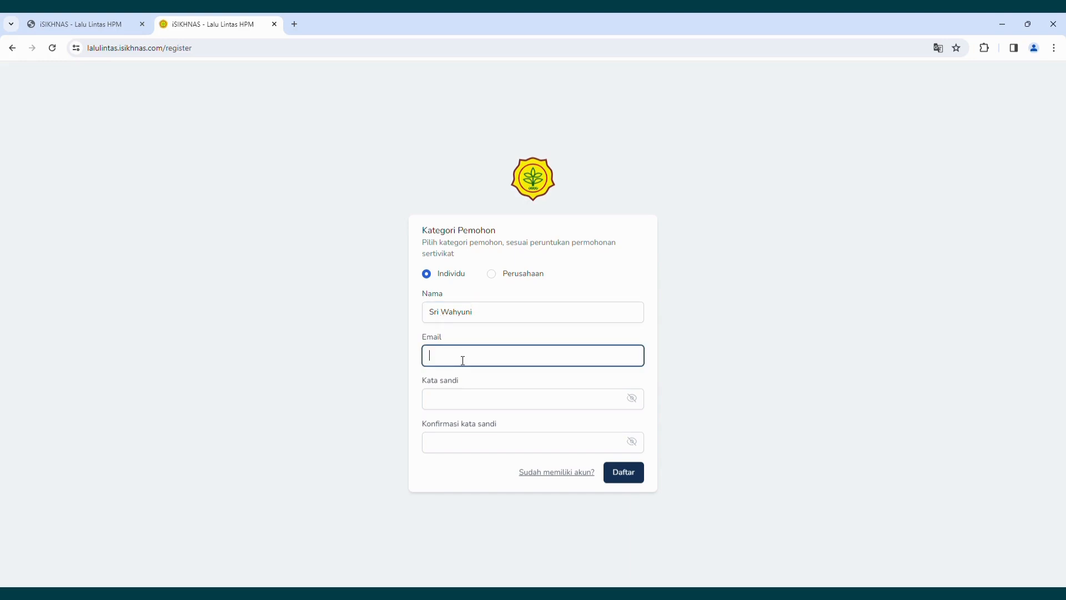
pyautogui.click(463, 410)
pyautogui.click(451, 443)
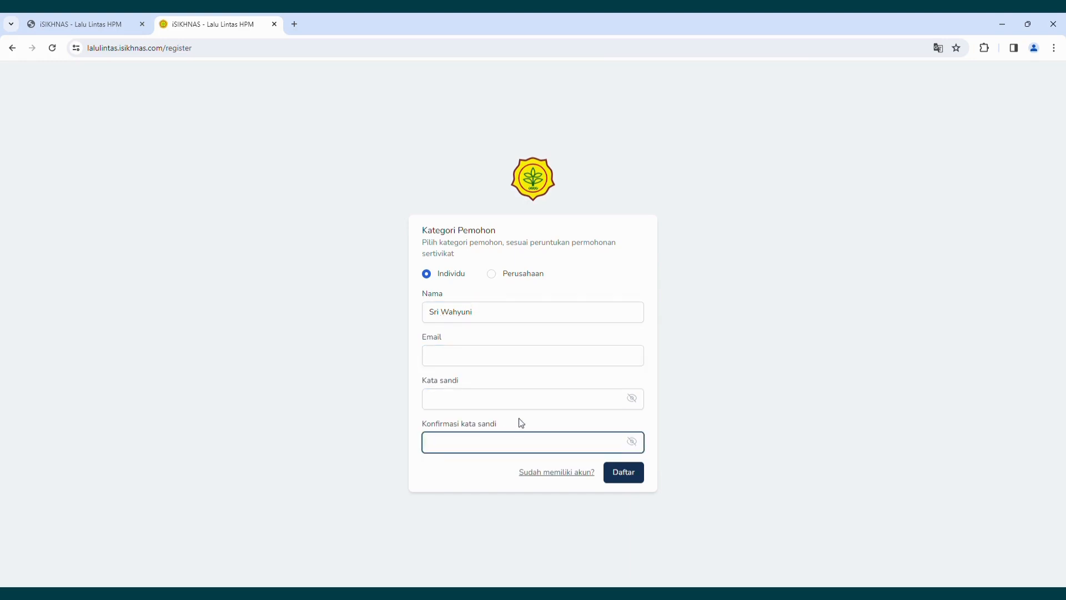
pyautogui.click(445, 360)
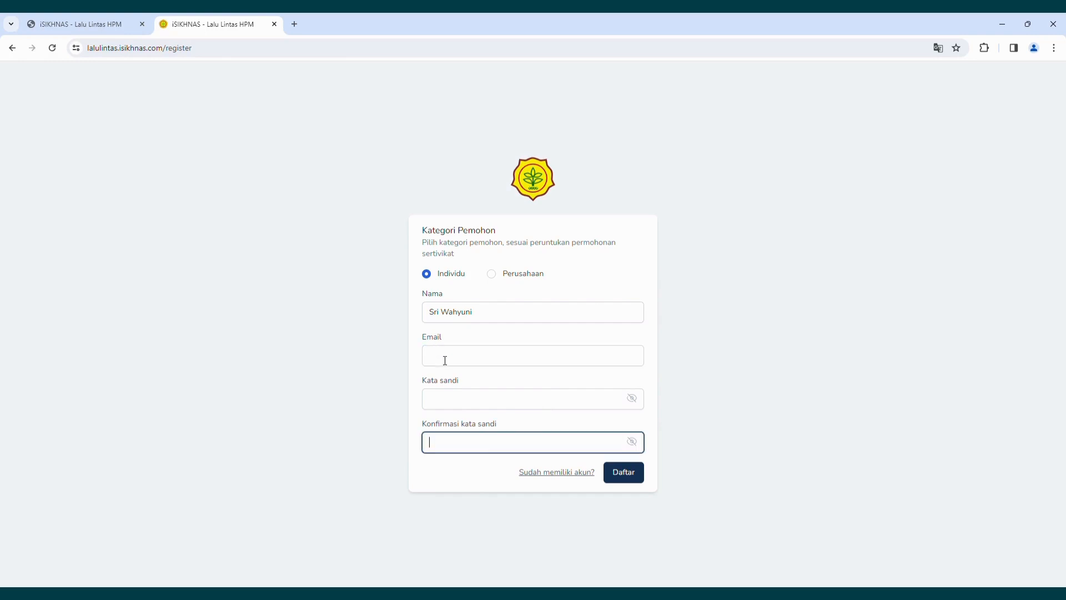
pyautogui.click(445, 358)
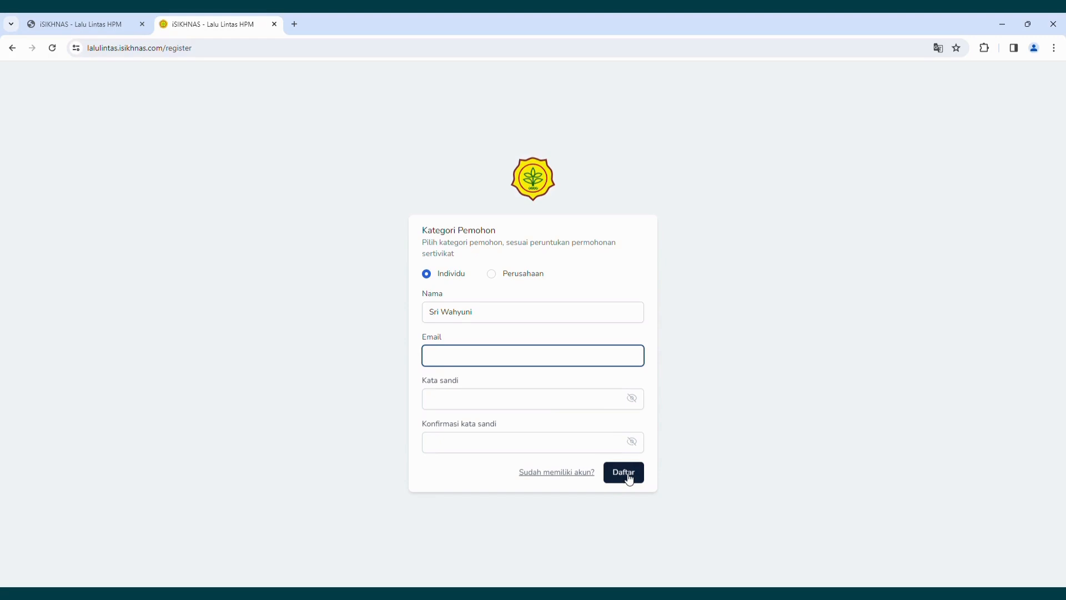
pyautogui.click(566, 472)
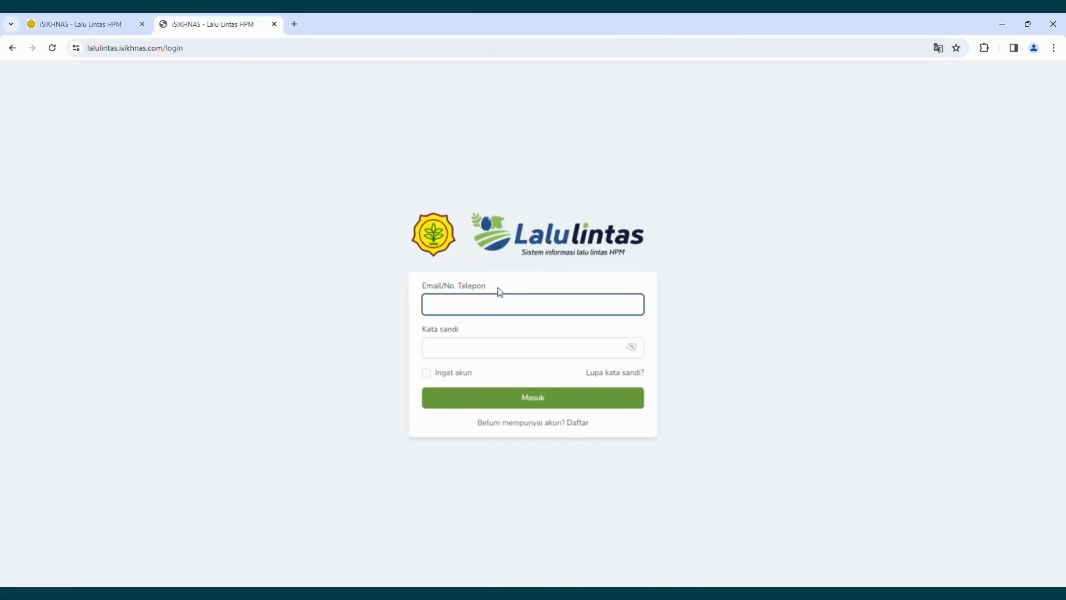
# Sign in with the account's email and password, with Ingat akun ticked.
pyautogui.click(503, 355)
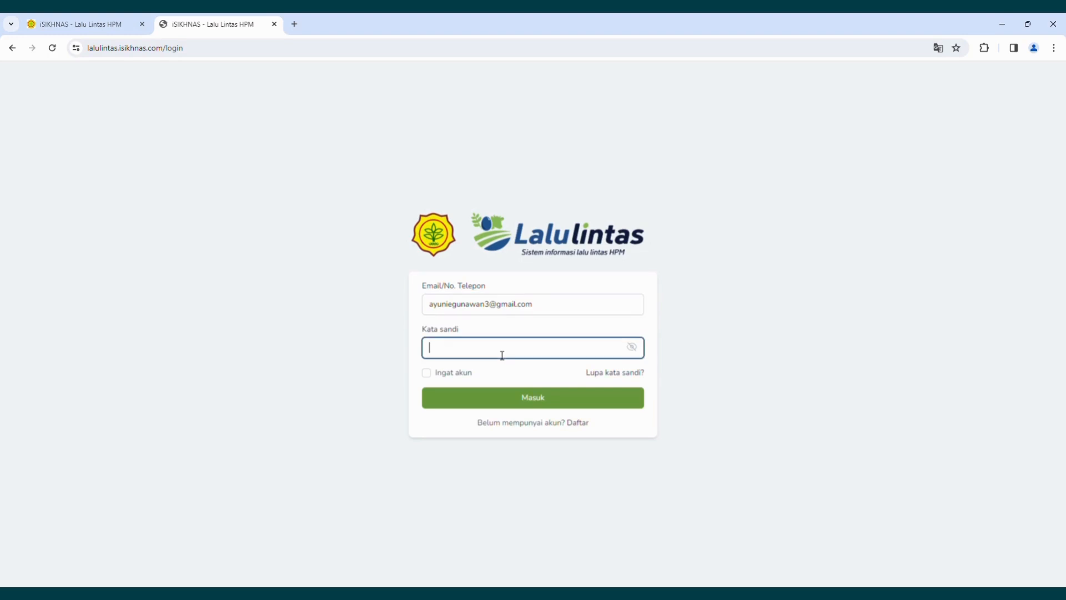
pyautogui.write('•••••••••••••')
pyautogui.click(426, 373)
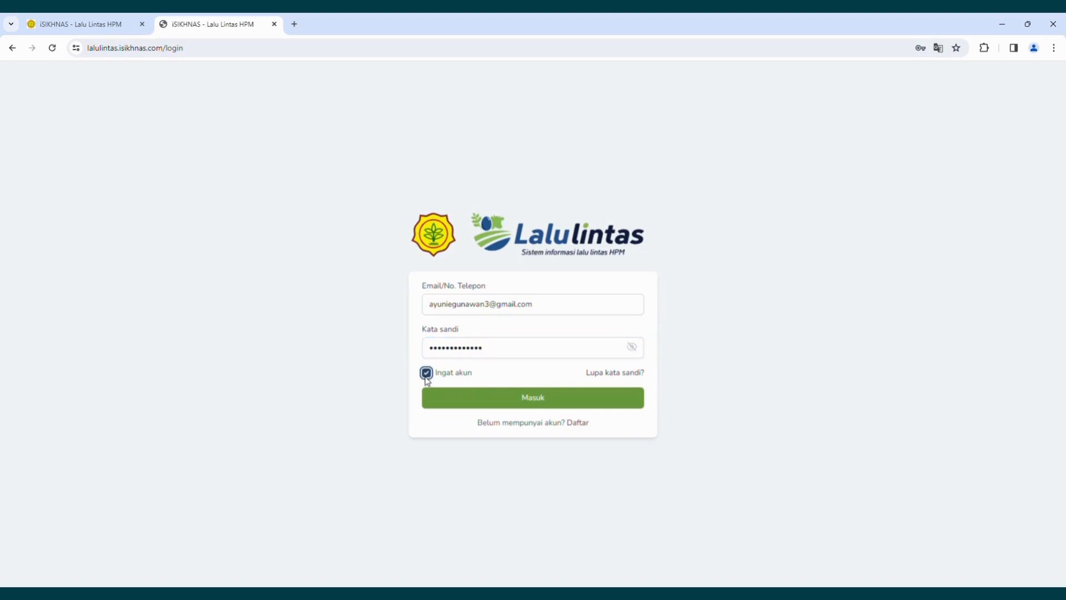
pyautogui.click(515, 404)
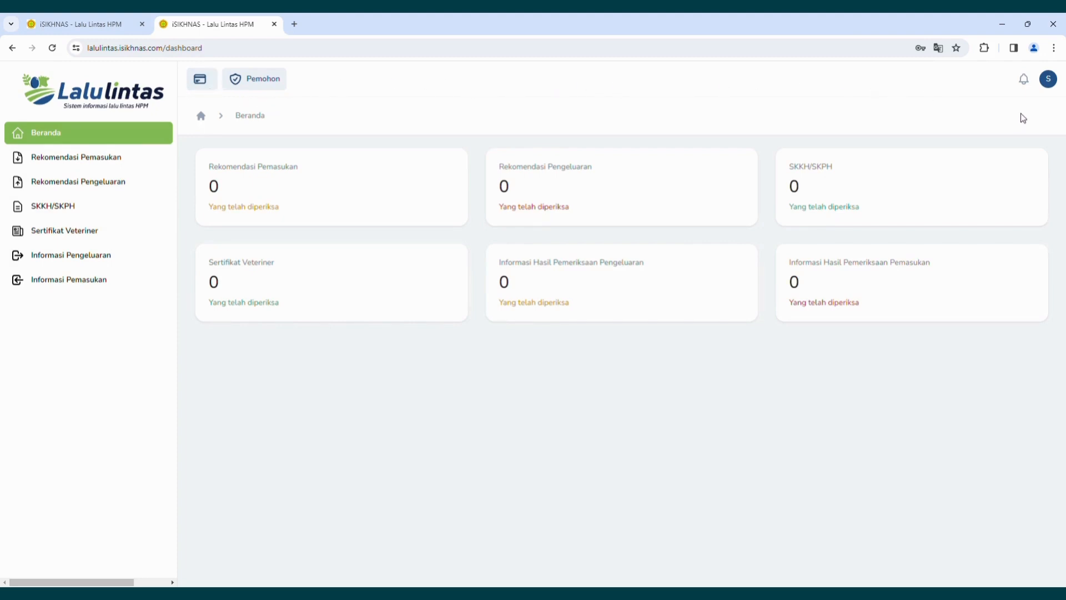
pyautogui.click(1050, 81)
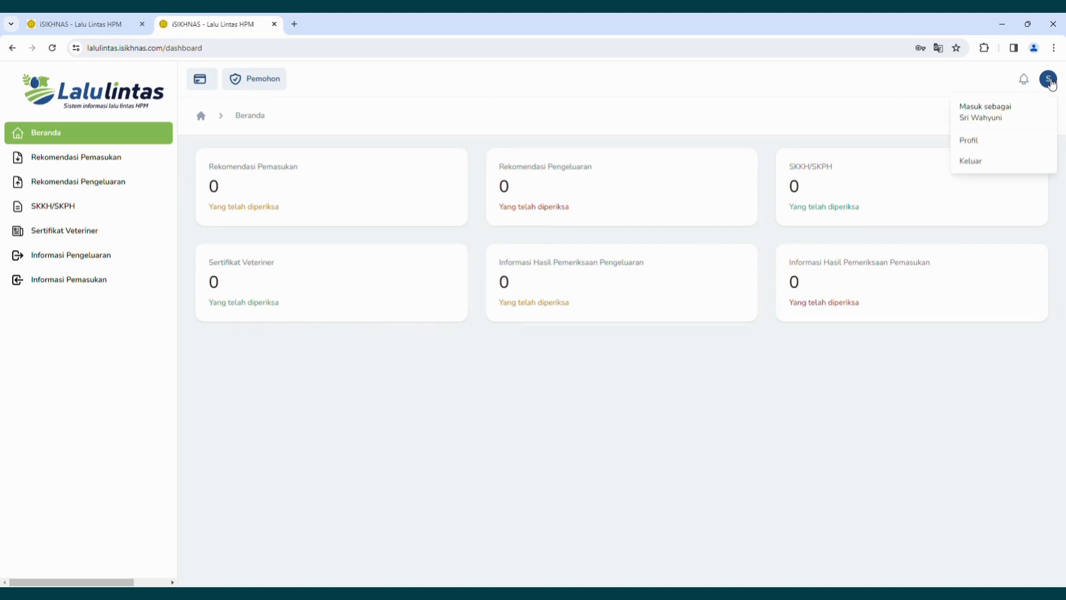
pyautogui.click(981, 147)
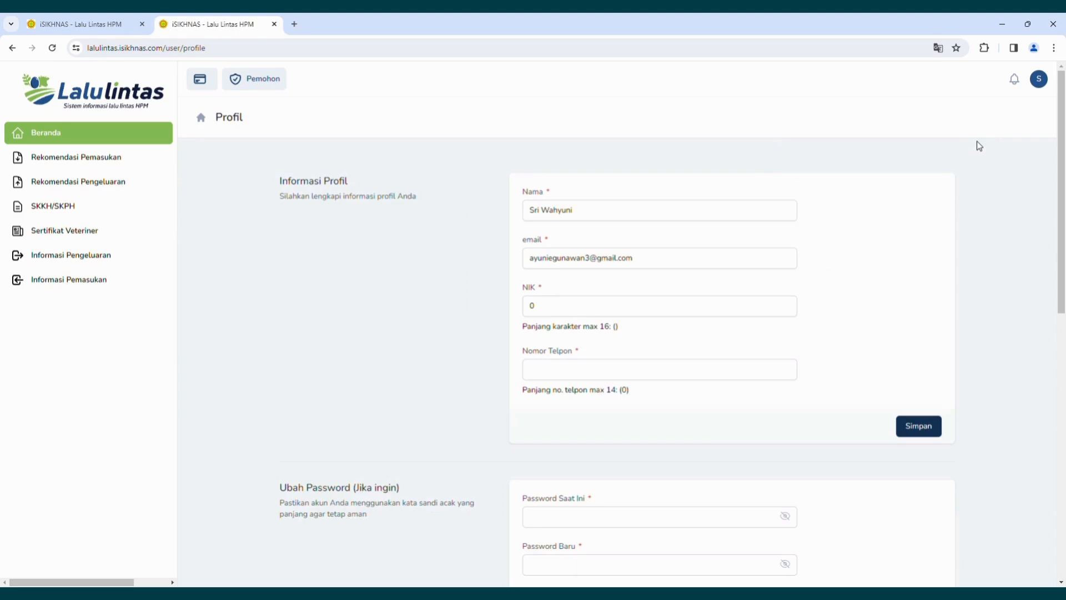
pyautogui.click(578, 306)
pyautogui.press('BackSpace')
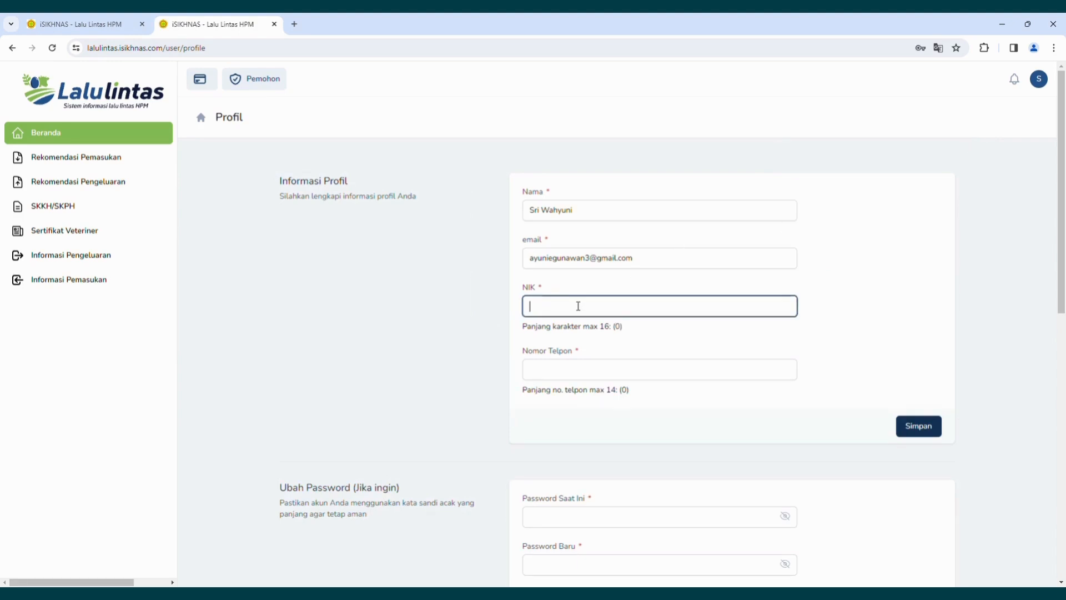
pyautogui.write('62xxxxxxx')
pyautogui.click(558, 371)
pyautogui.write('6262')
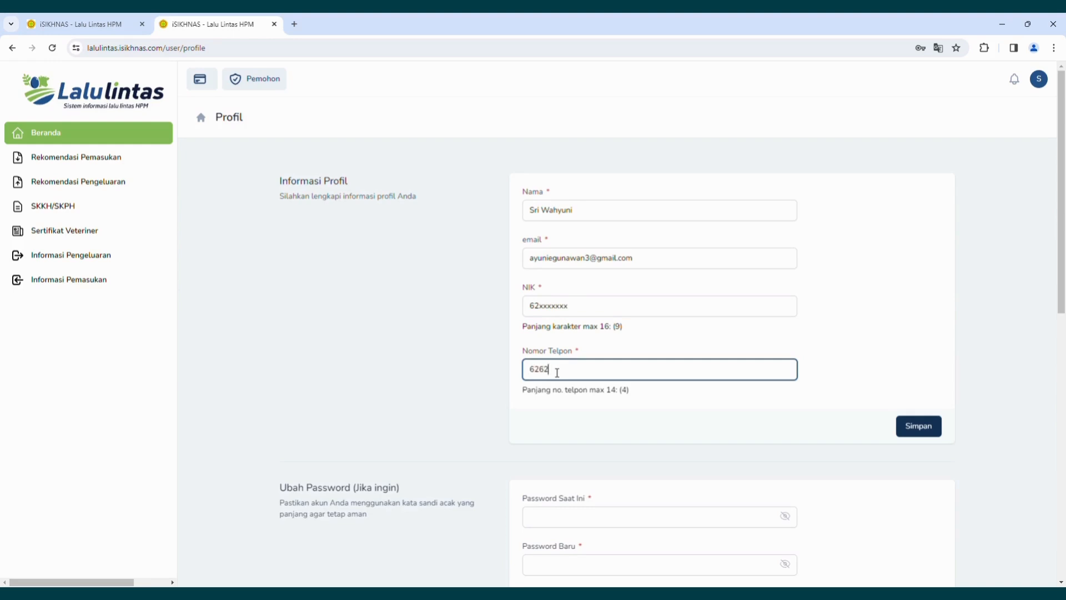
pyautogui.press('BackSpace')
pyautogui.press('BackSpace')
pyautogui.write('85252xxxxxx')
pyautogui.moveTo(1064, 313); pyautogui.dragTo(1064, 430)
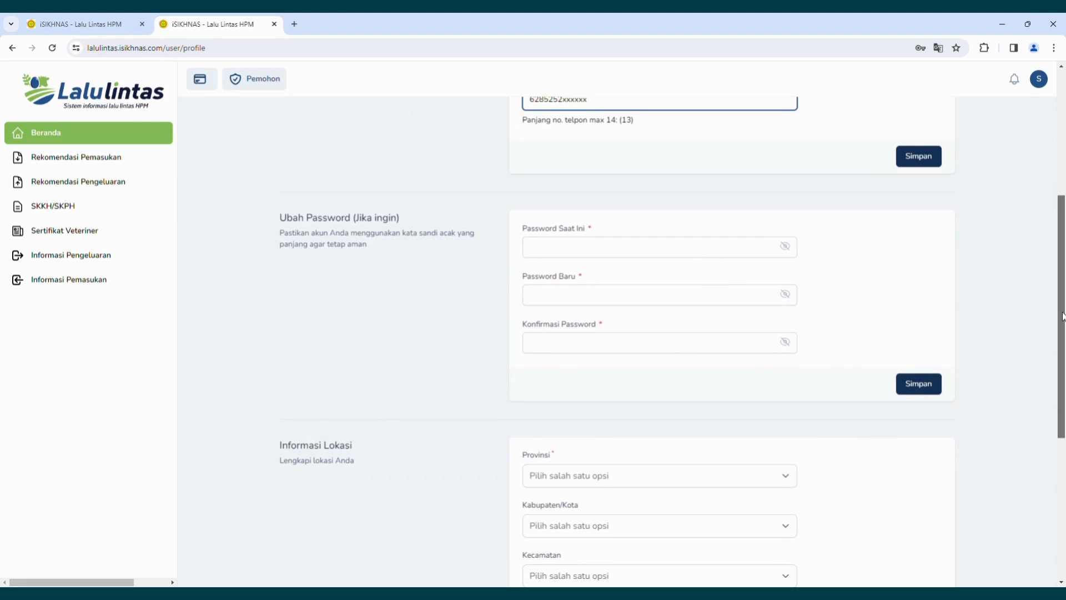
pyautogui.moveTo(1064, 318); pyautogui.dragTo(1064, 429)
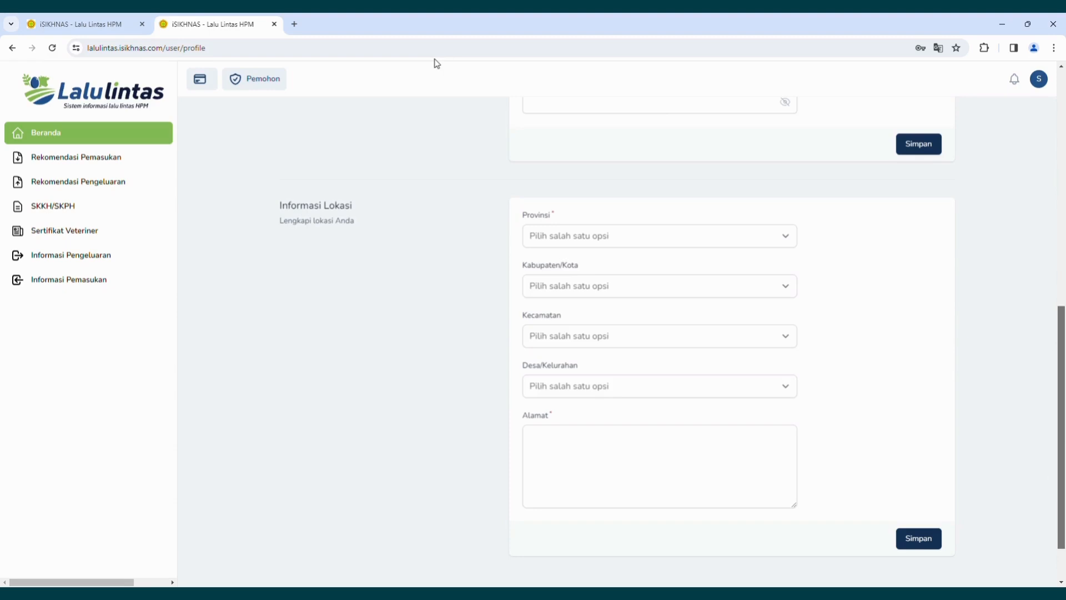
pyautogui.click(103, 140)
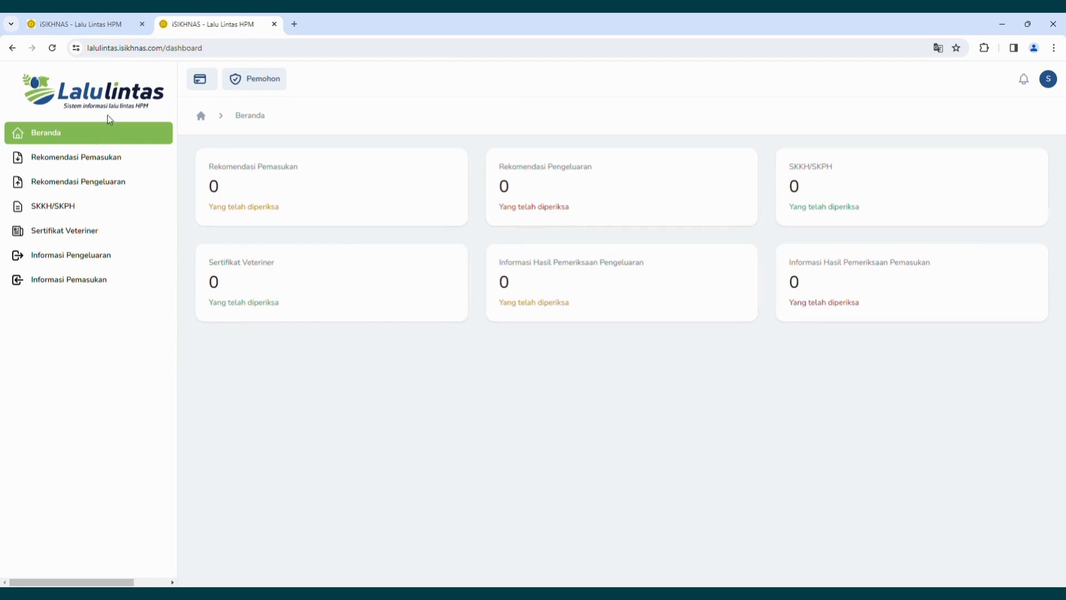
# Switch to the test-site tab and return to the Beranda dashboard.
pyautogui.click(125, 24)
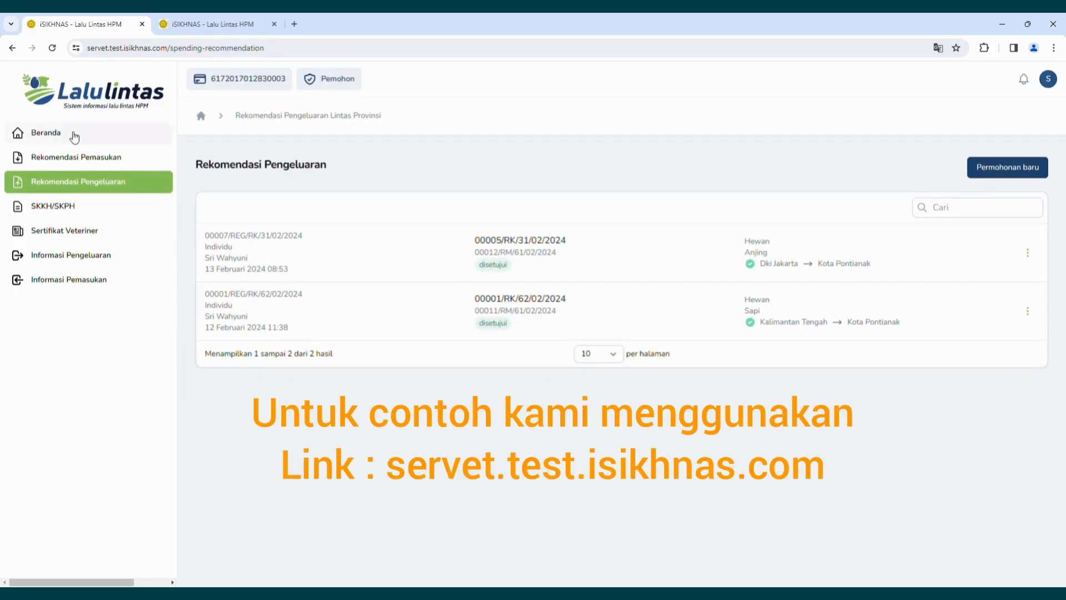
pyautogui.click(69, 135)
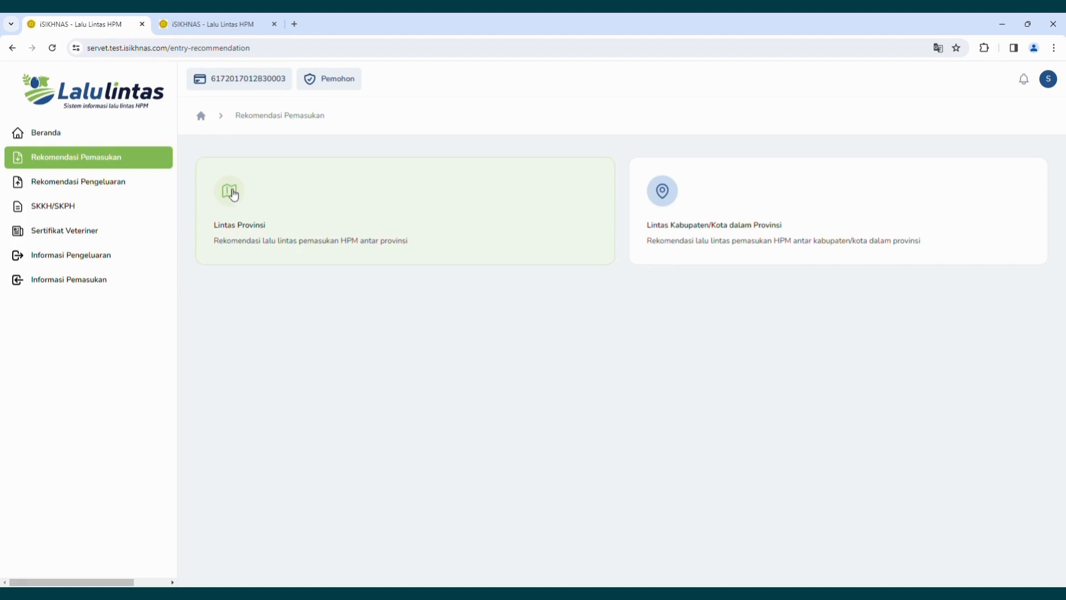
# Open the Lintas Provinsi entry recommendations and start a Permohonan baru.
pyautogui.click(233, 195)
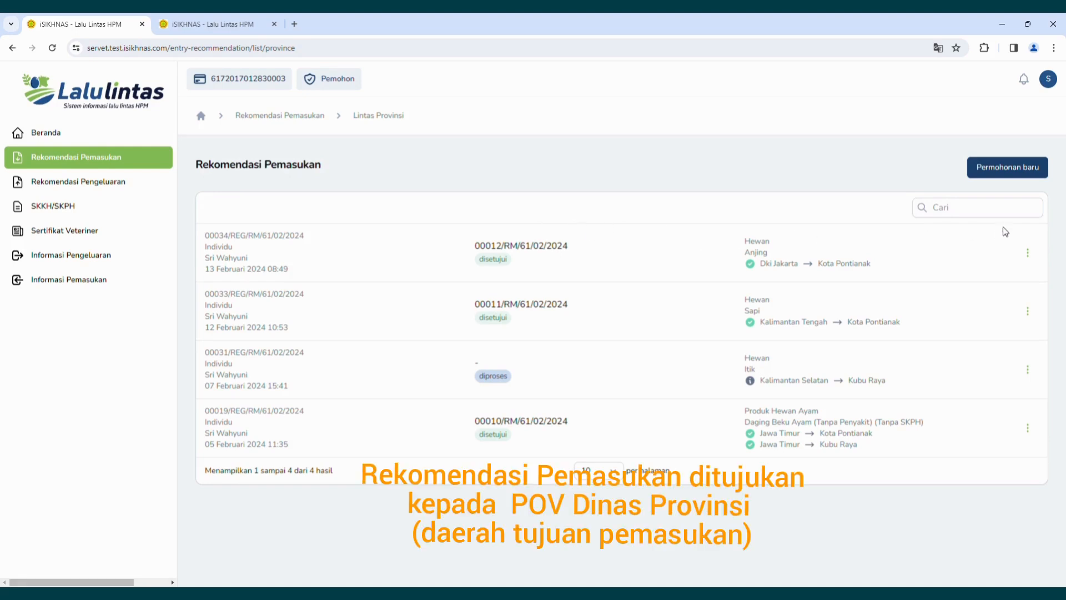
pyautogui.click(1025, 174)
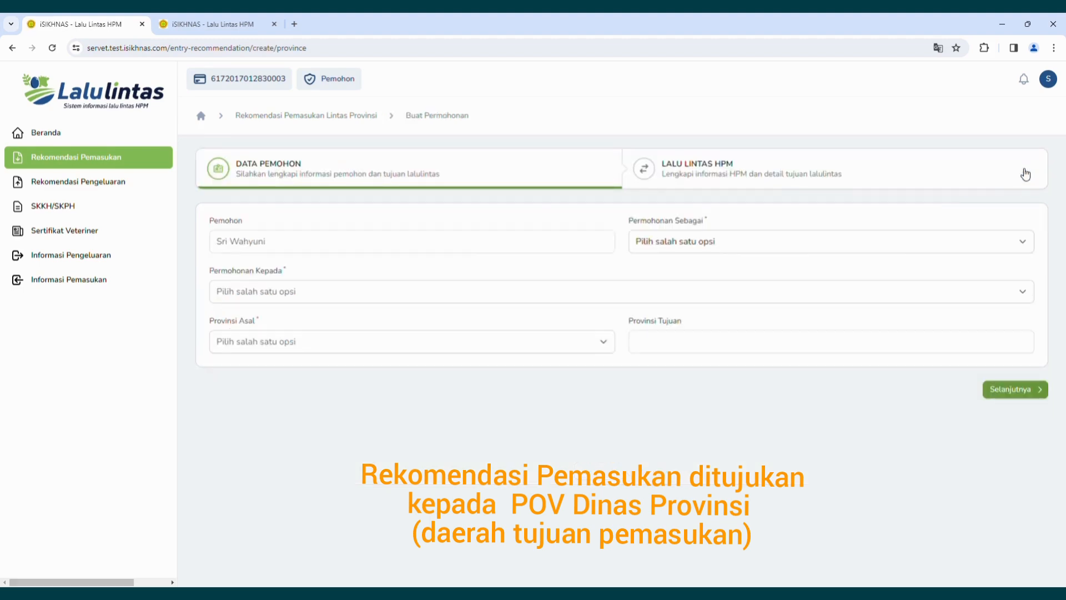
# Fill in applicant type Individu, the Kalimantan Barat agency, and origin province Dki Jakarta.
pyautogui.click(758, 244)
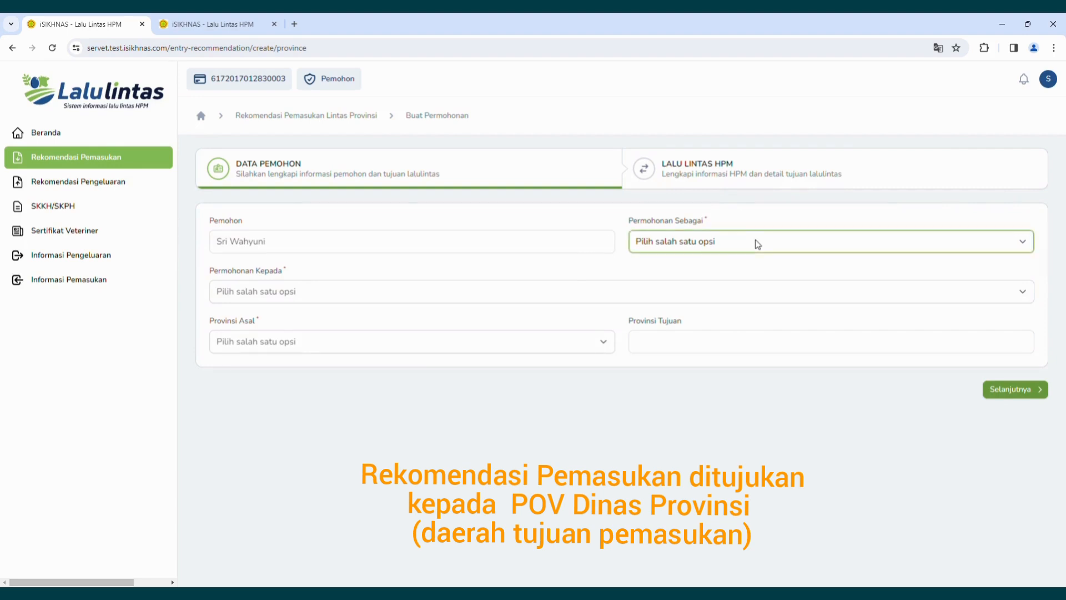
pyautogui.click(668, 288)
pyautogui.click(442, 300)
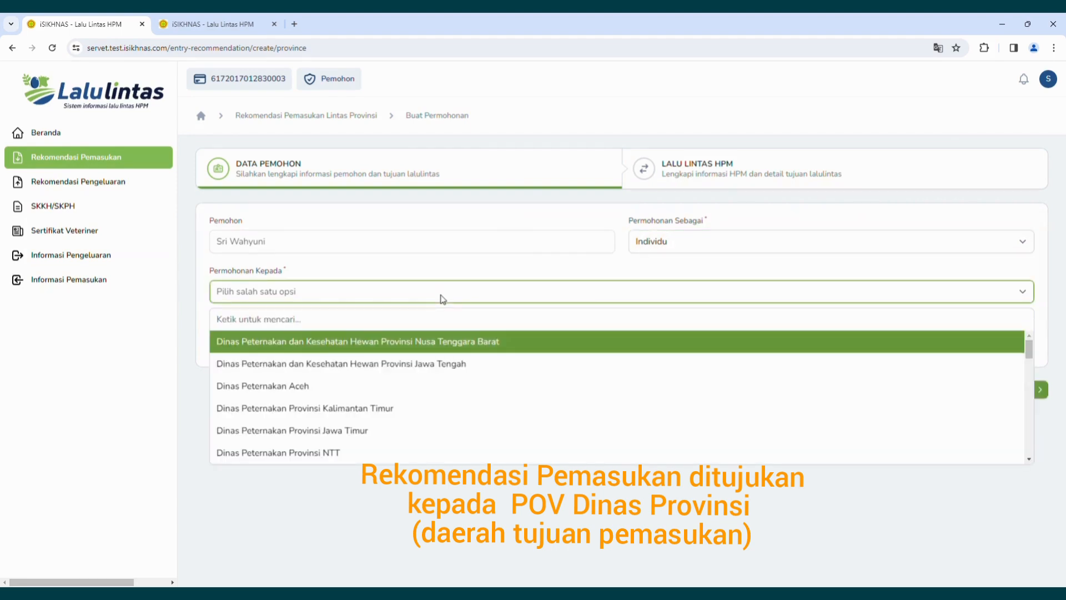
pyautogui.write('Kal')
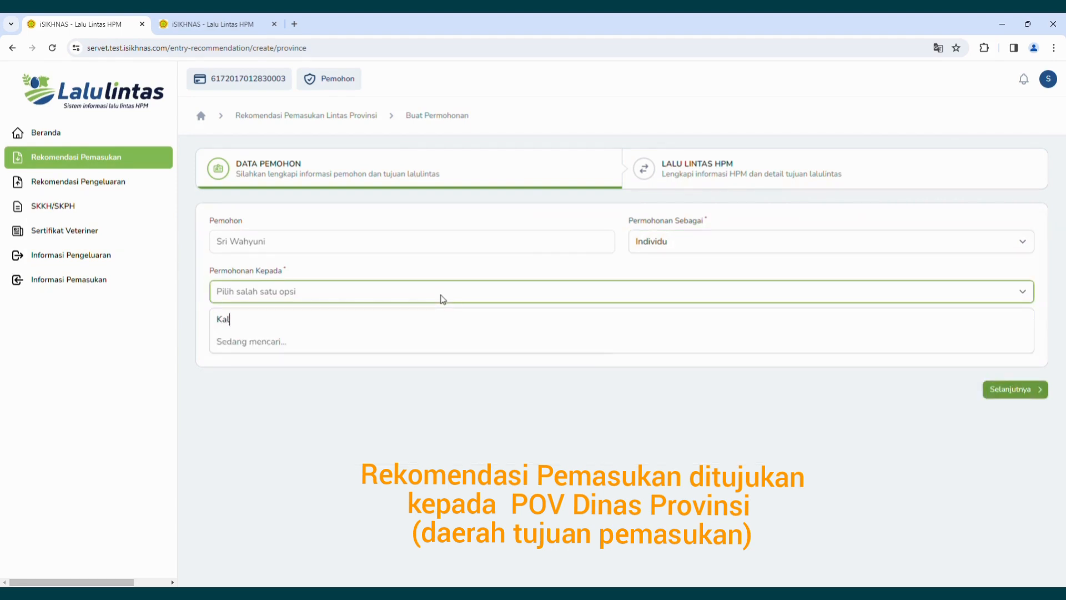
pyautogui.write('iman')
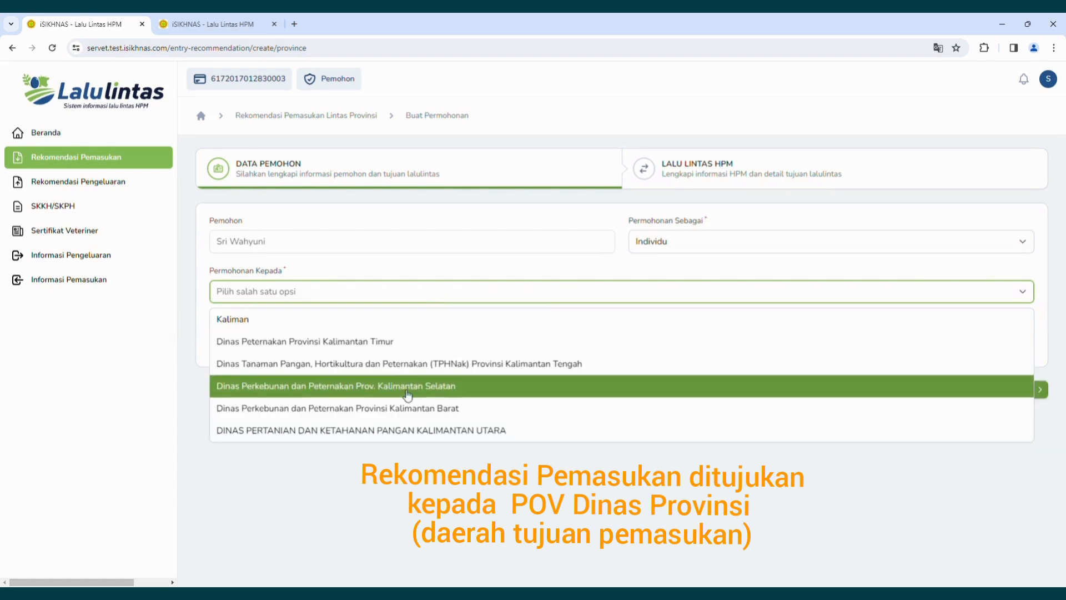
pyautogui.click(405, 410)
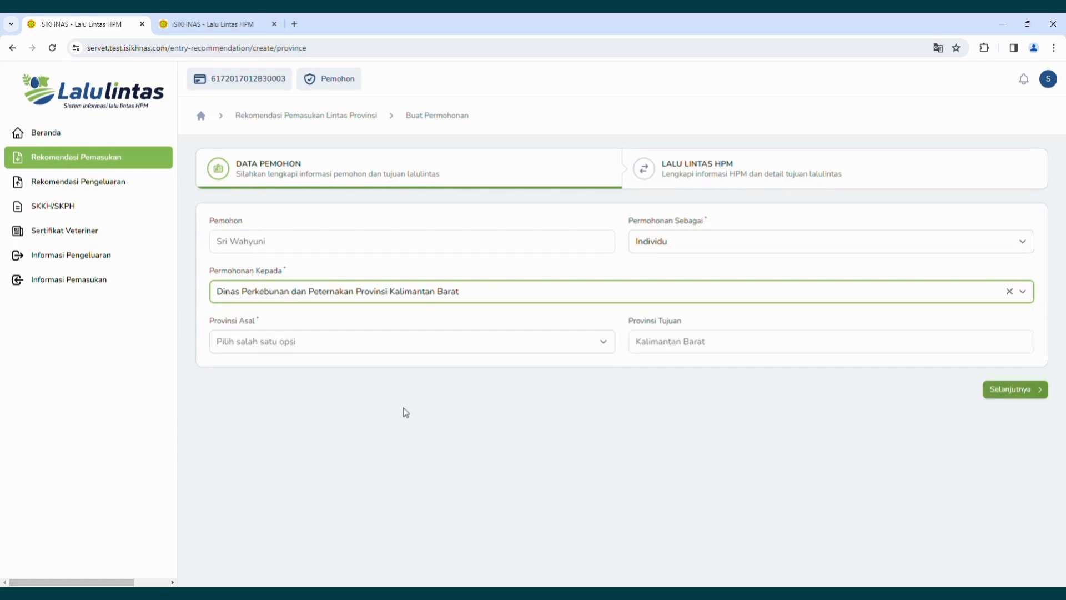
pyautogui.click(393, 347)
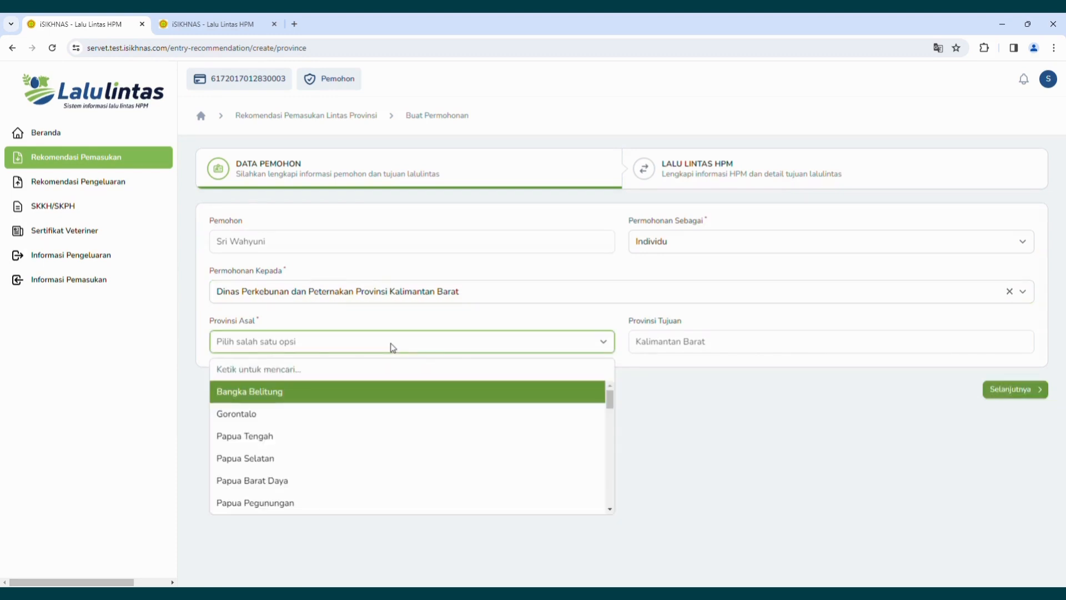
pyautogui.write('DK')
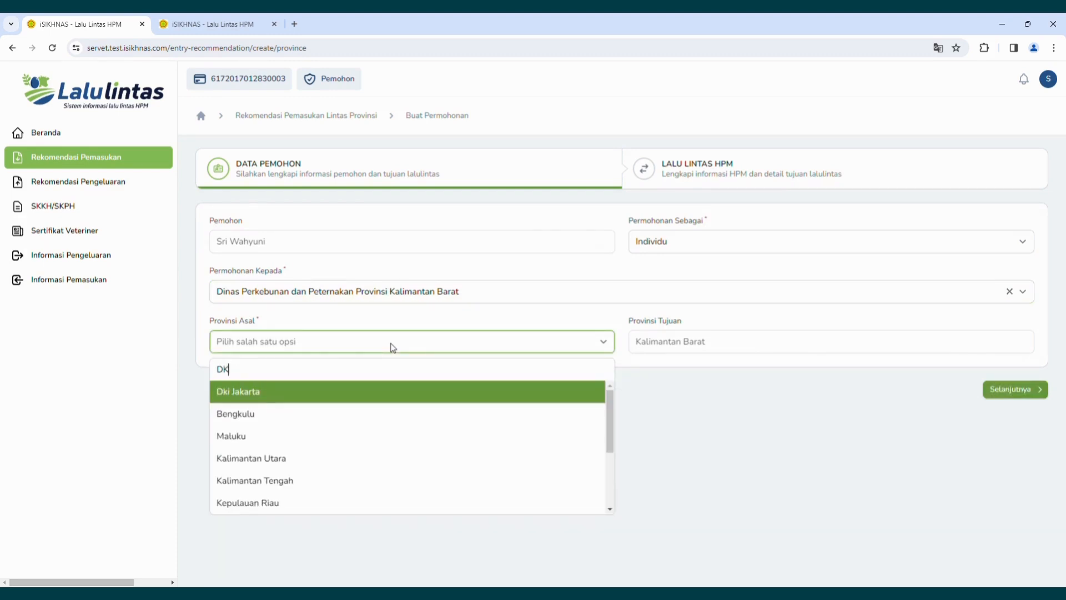
pyautogui.click(362, 395)
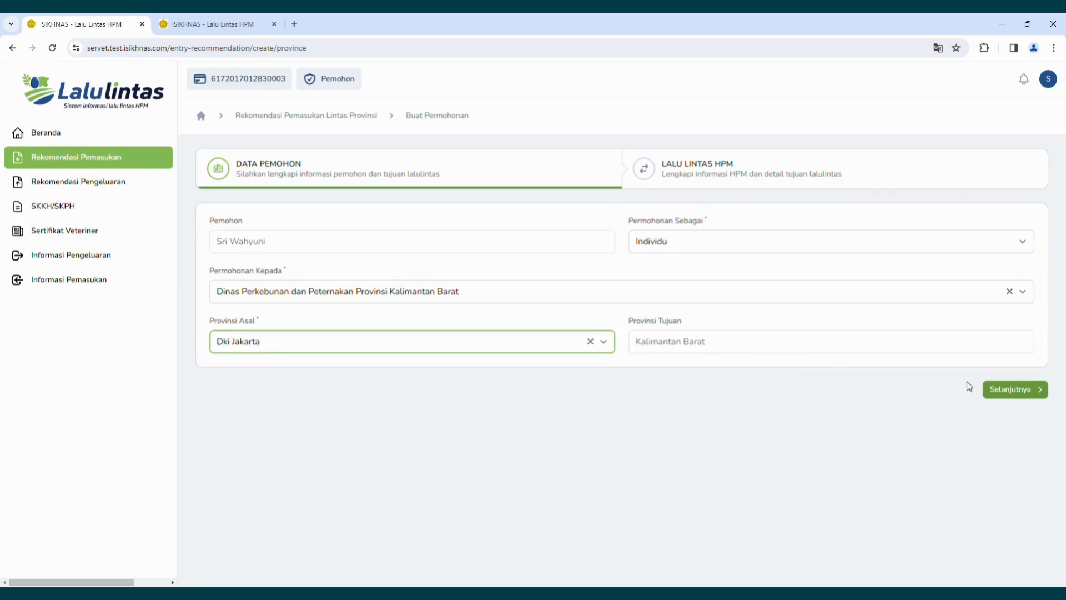
# Move to the traffic details and choose live animals (Hewan) of species Anjing.
pyautogui.click(1004, 391)
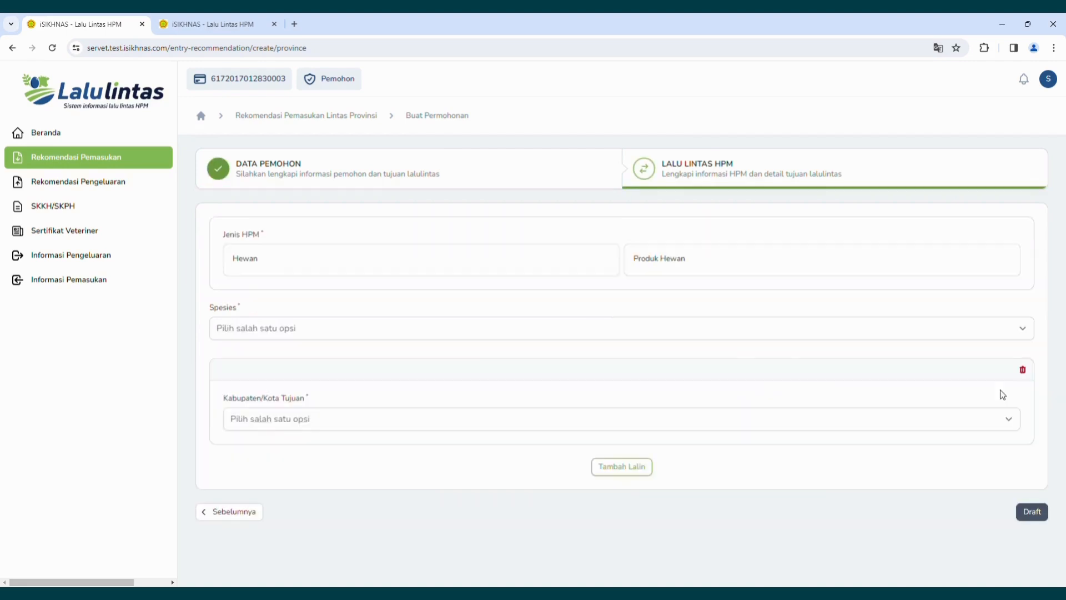
pyautogui.click(545, 269)
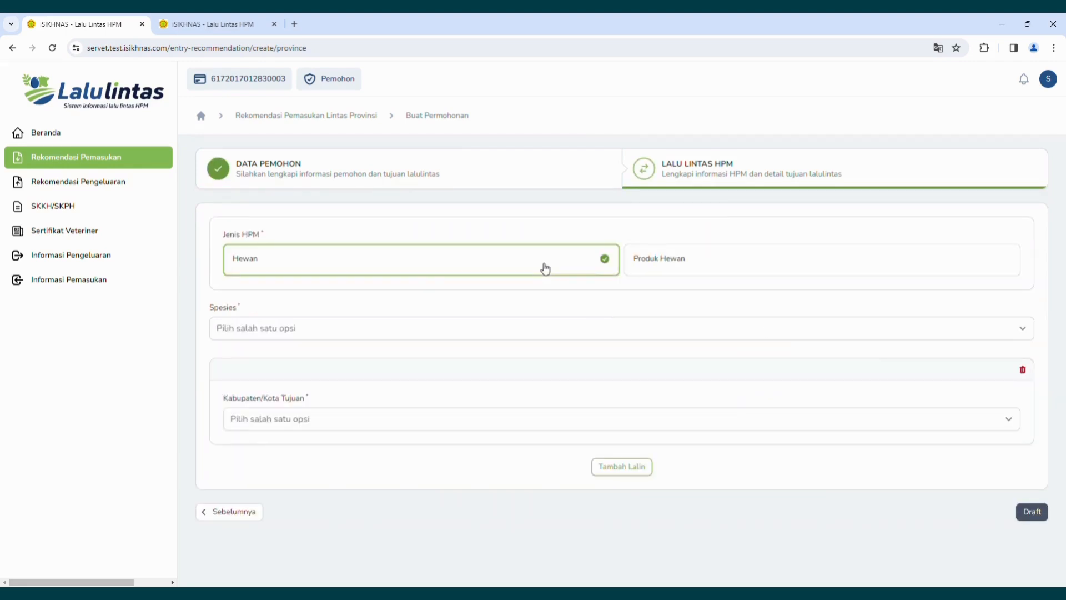
pyautogui.click(493, 331)
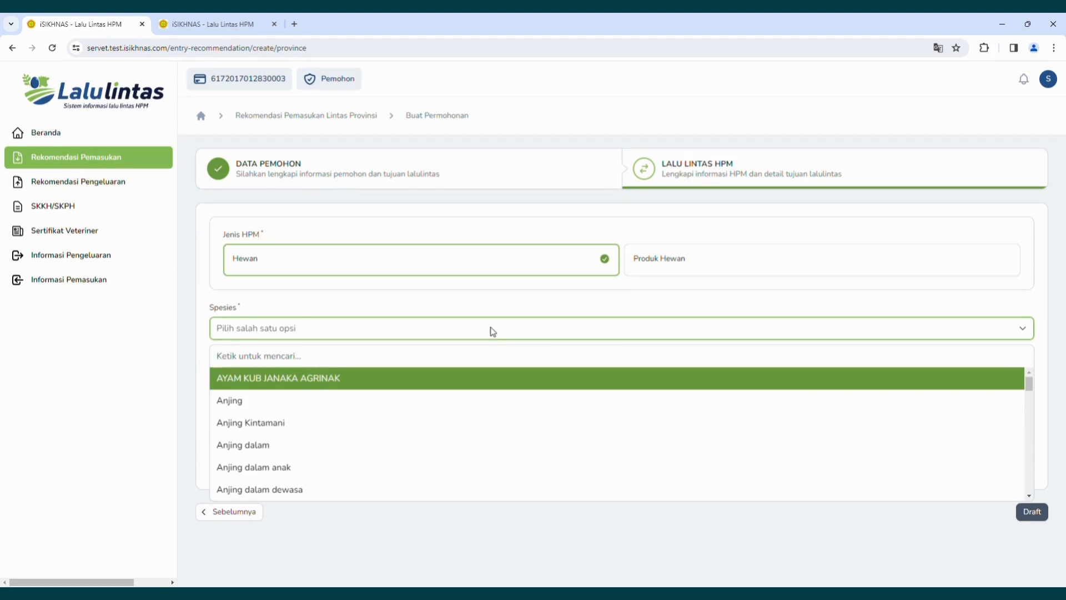
pyautogui.click(258, 404)
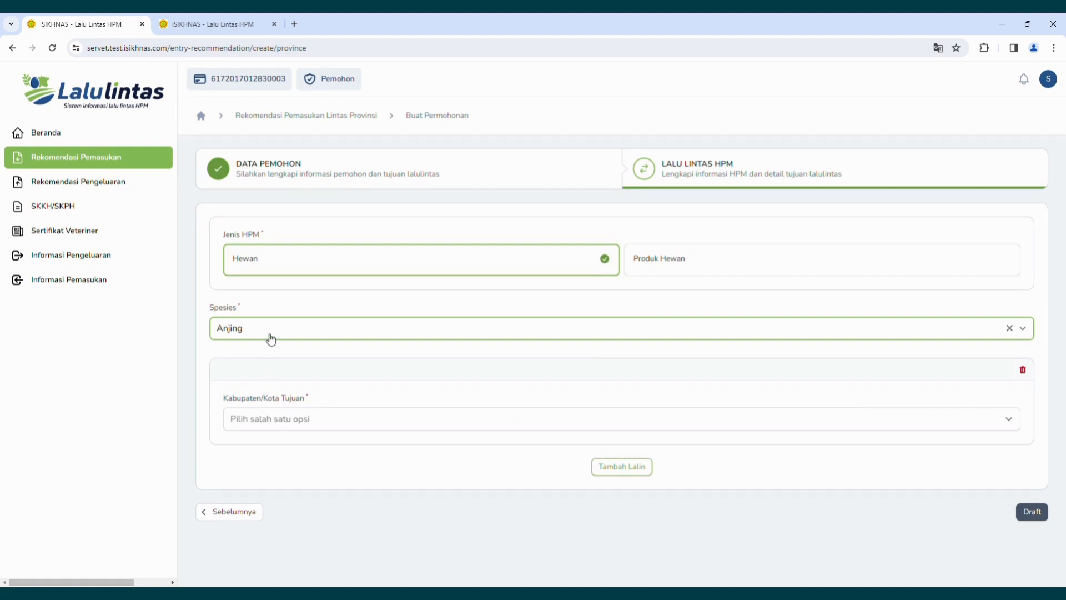
# Add destination regencies Kota Pontianak and Singkawang.
pyautogui.click(328, 421)
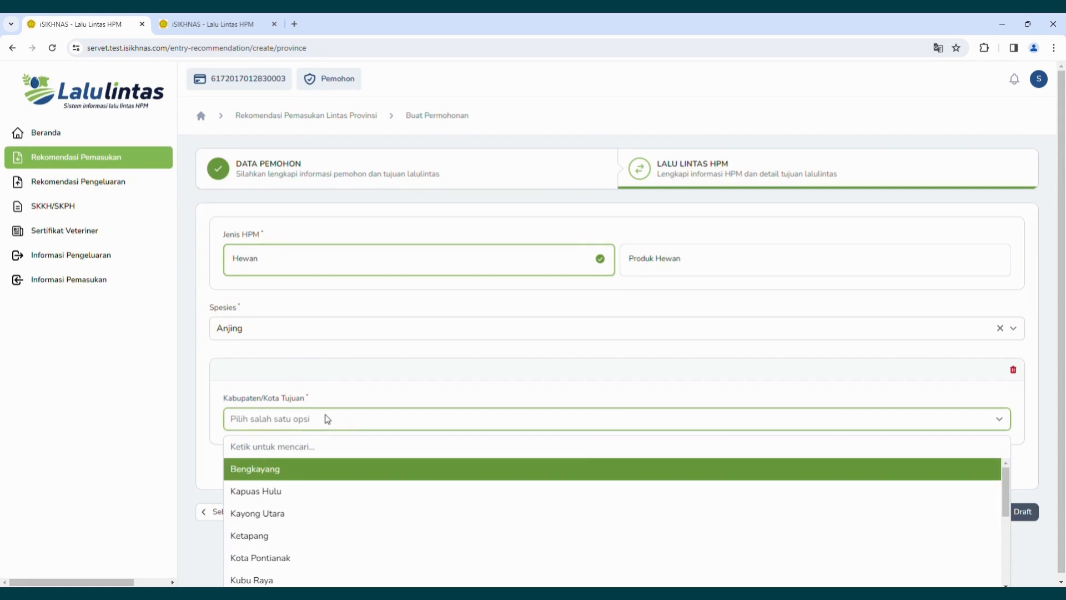
pyautogui.write('Pon')
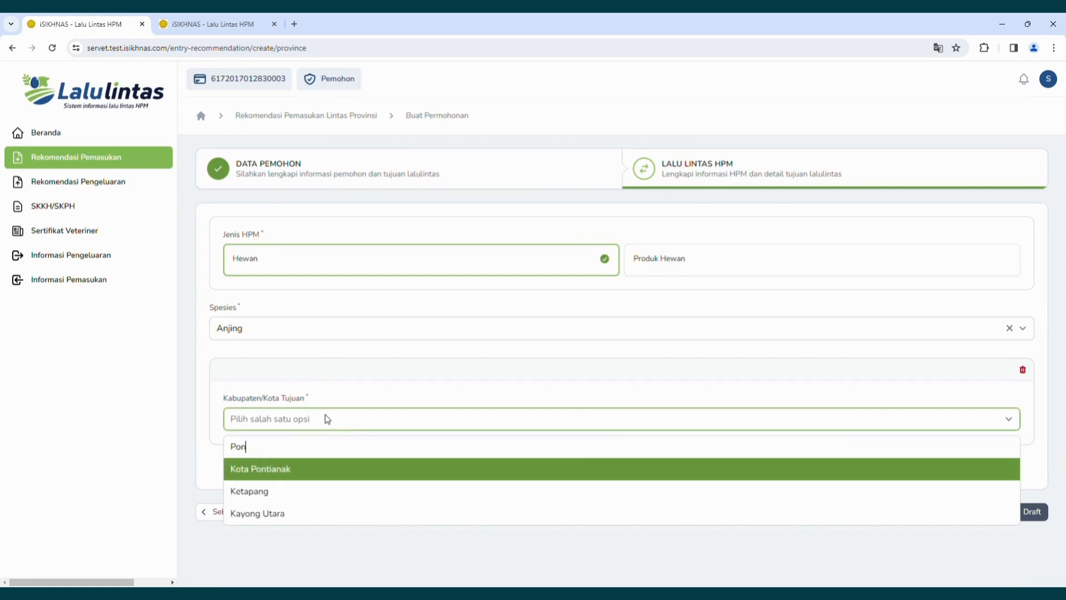
pyautogui.click(324, 473)
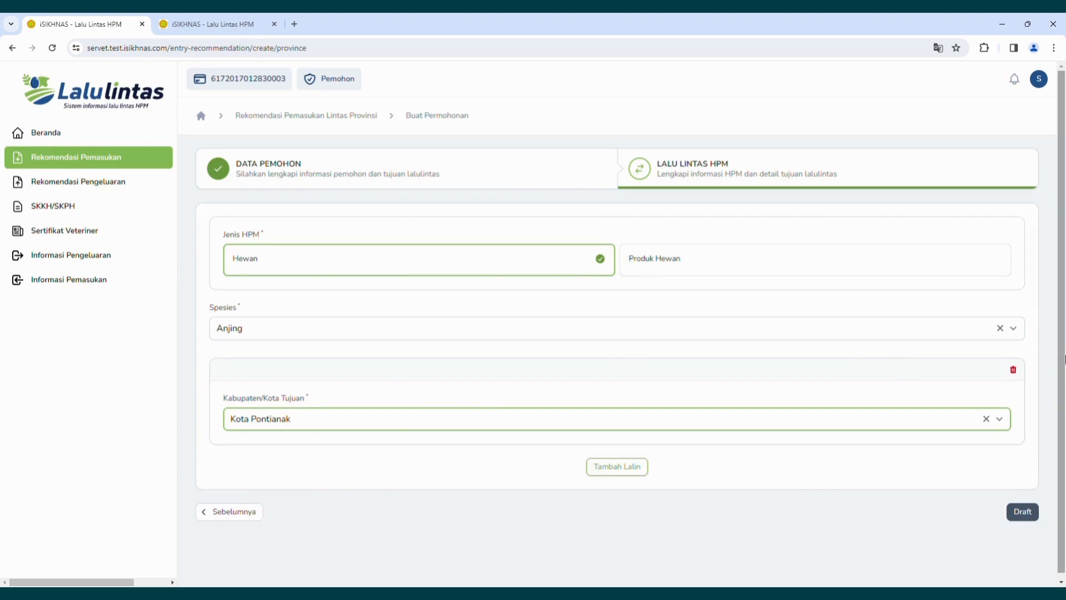
pyautogui.scroll(-1, 1063, 370)
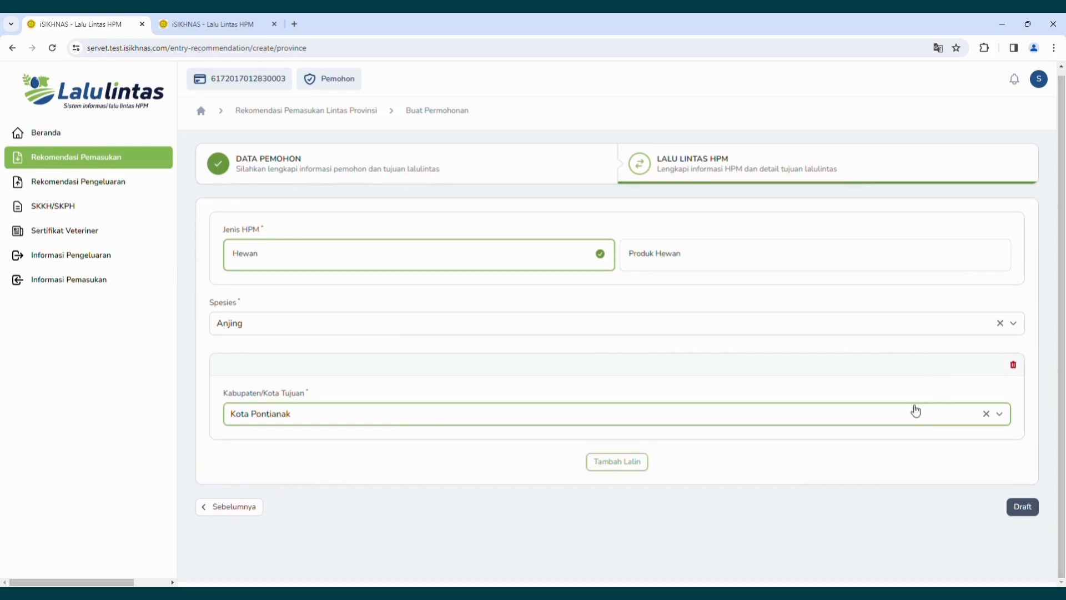
pyautogui.click(638, 466)
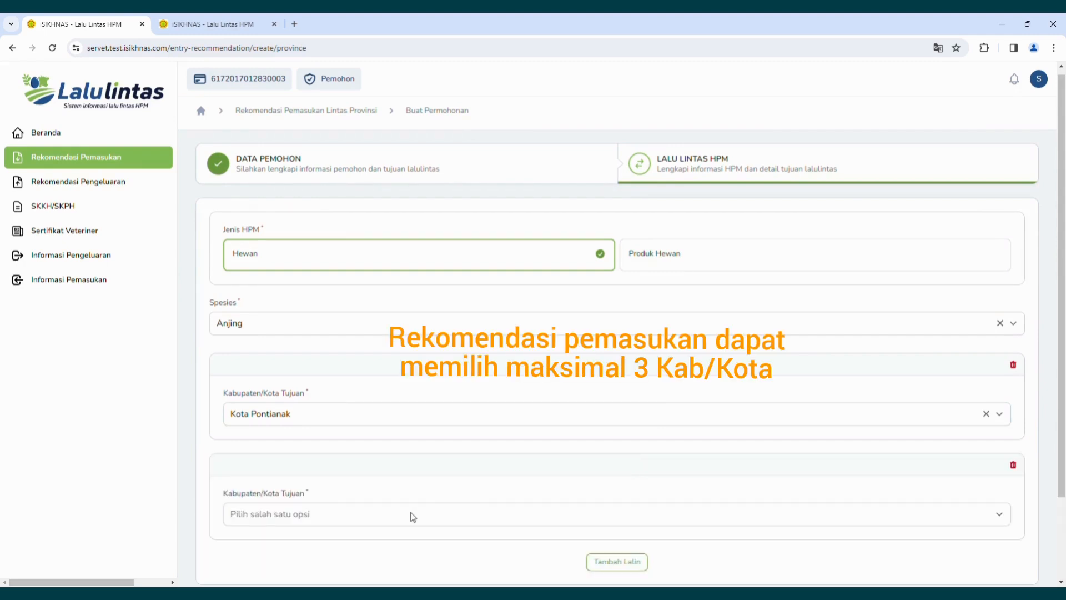
pyautogui.click(413, 517)
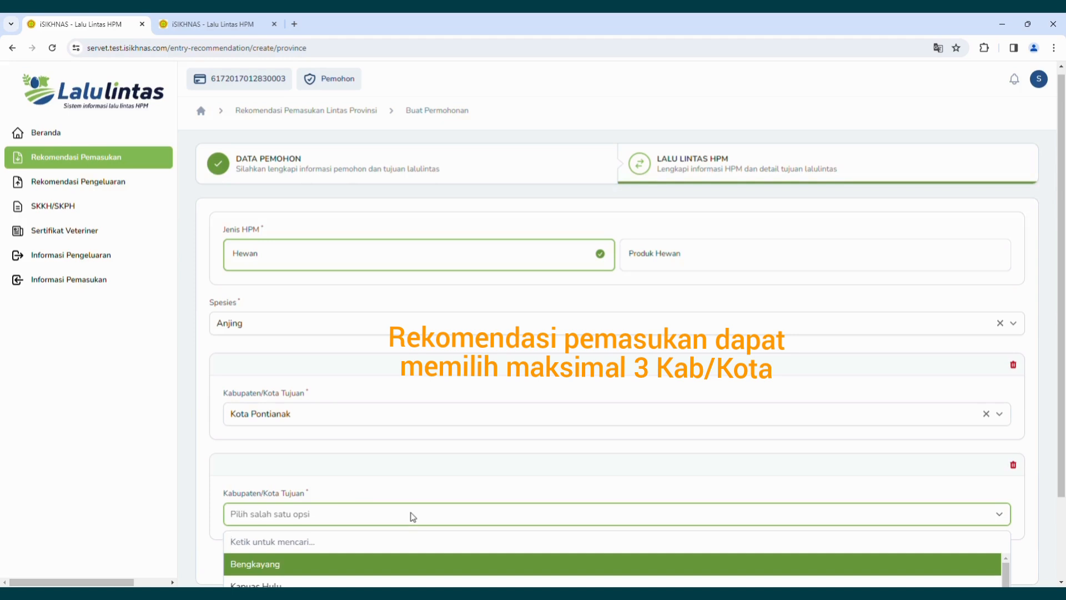
pyautogui.write('Sin')
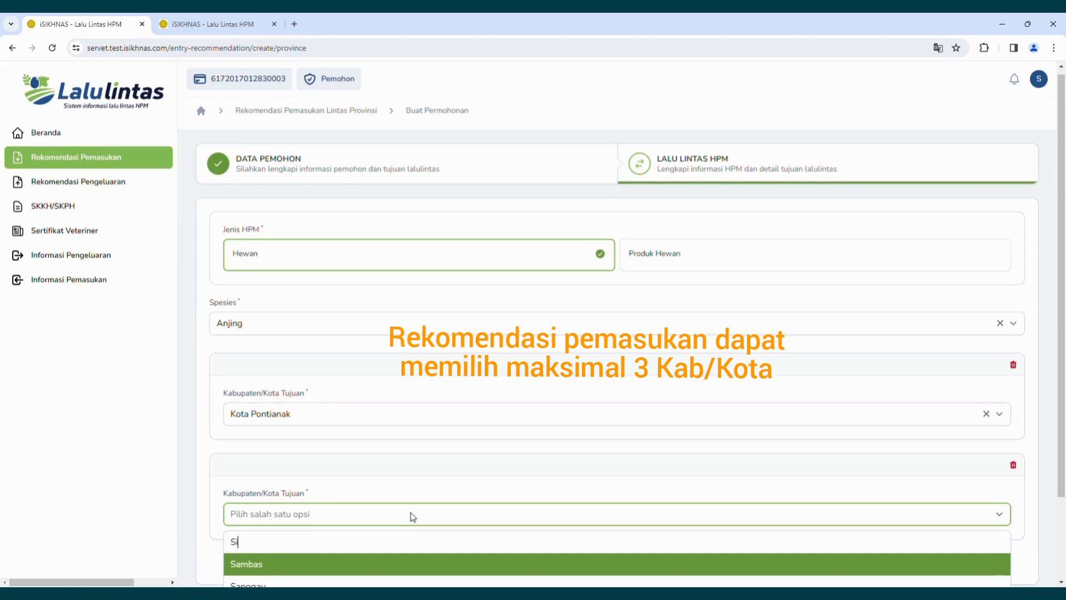
pyautogui.click(379, 564)
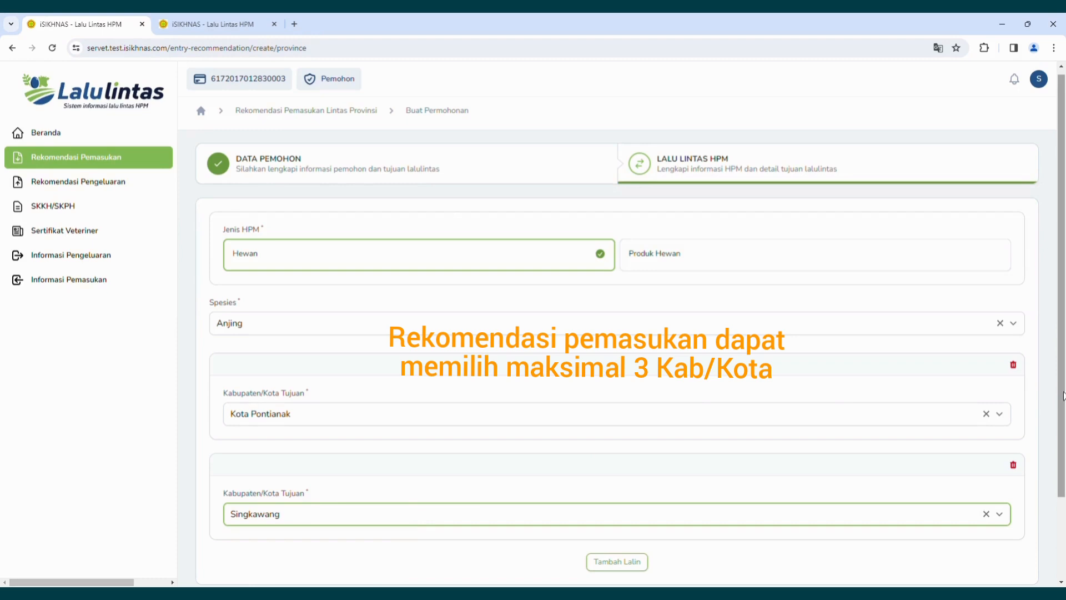
pyautogui.moveTo(1064, 395); pyautogui.dragTo(1063, 438)
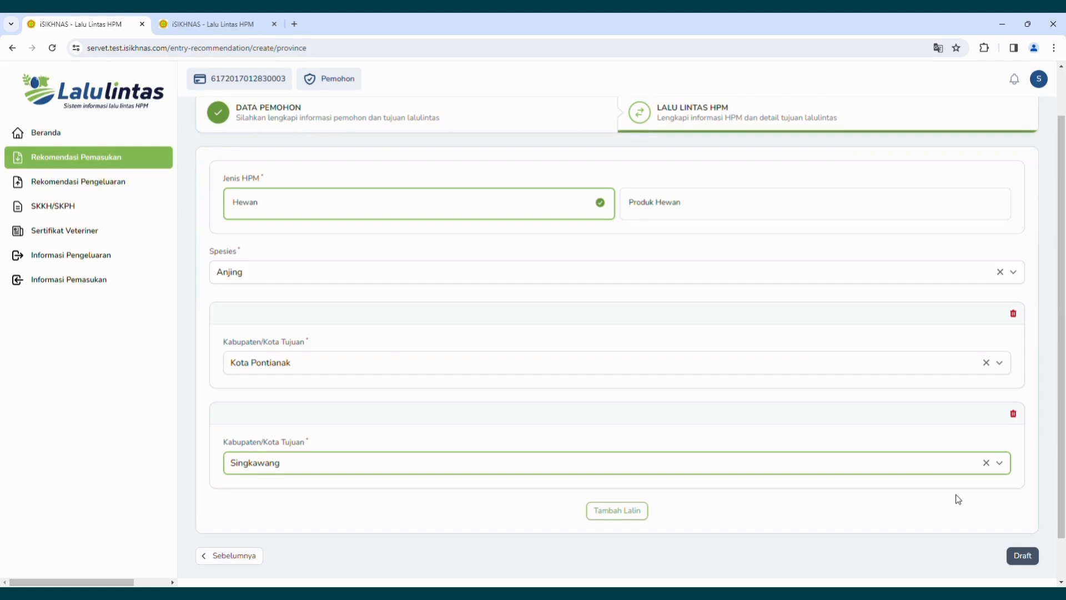
# Remove the Singkawang row, save the Anjing request as a draft, and reopen the Lintas Provinsi list.
pyautogui.click(1014, 413)
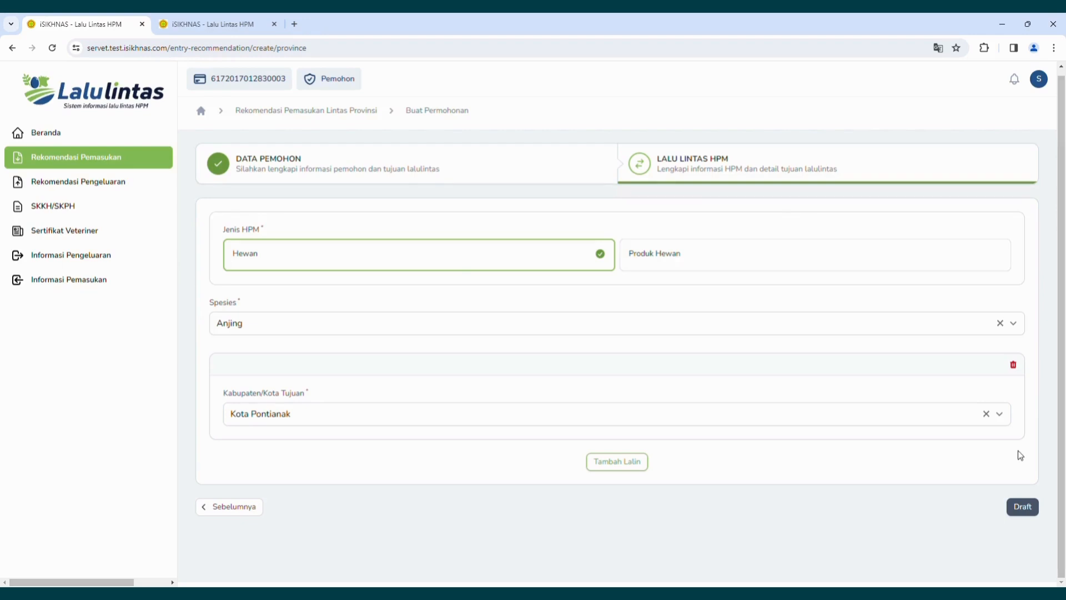
pyautogui.click(1023, 507)
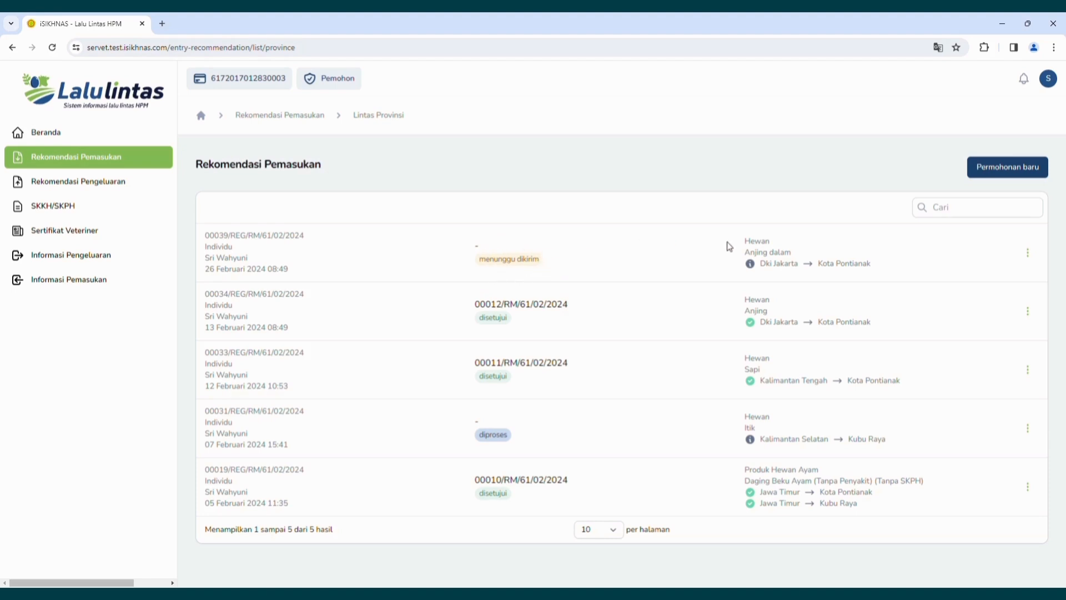
pyautogui.click(1028, 253)
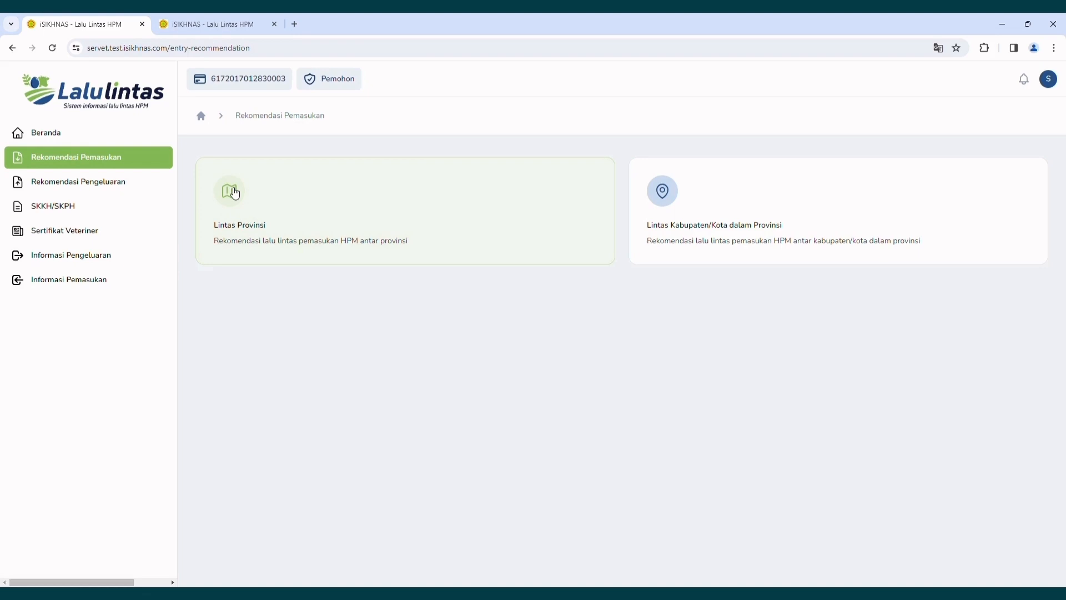
pyautogui.click(235, 193)
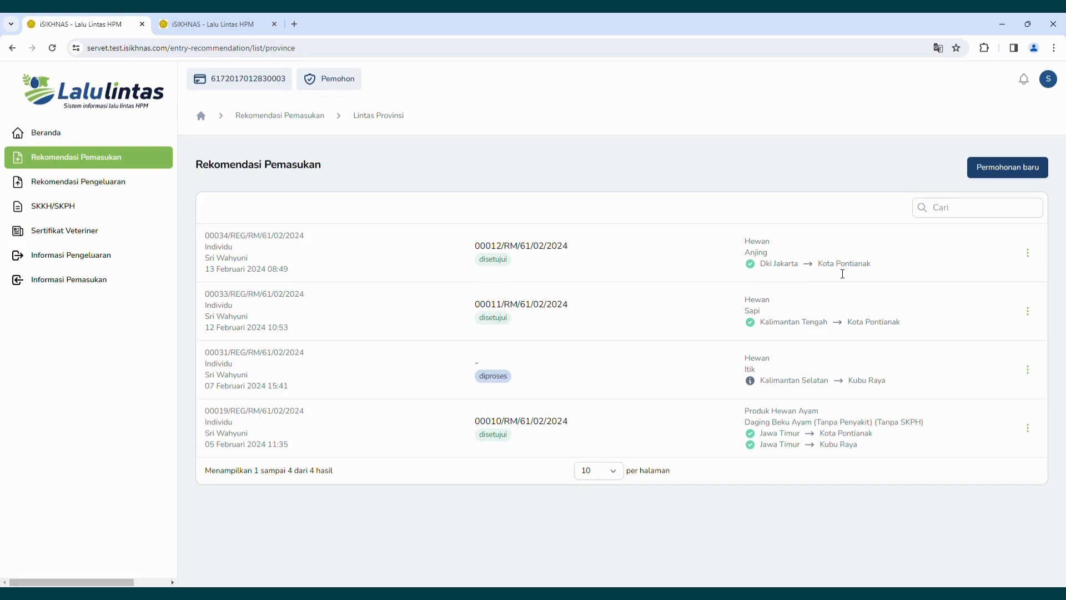
pyautogui.click(114, 185)
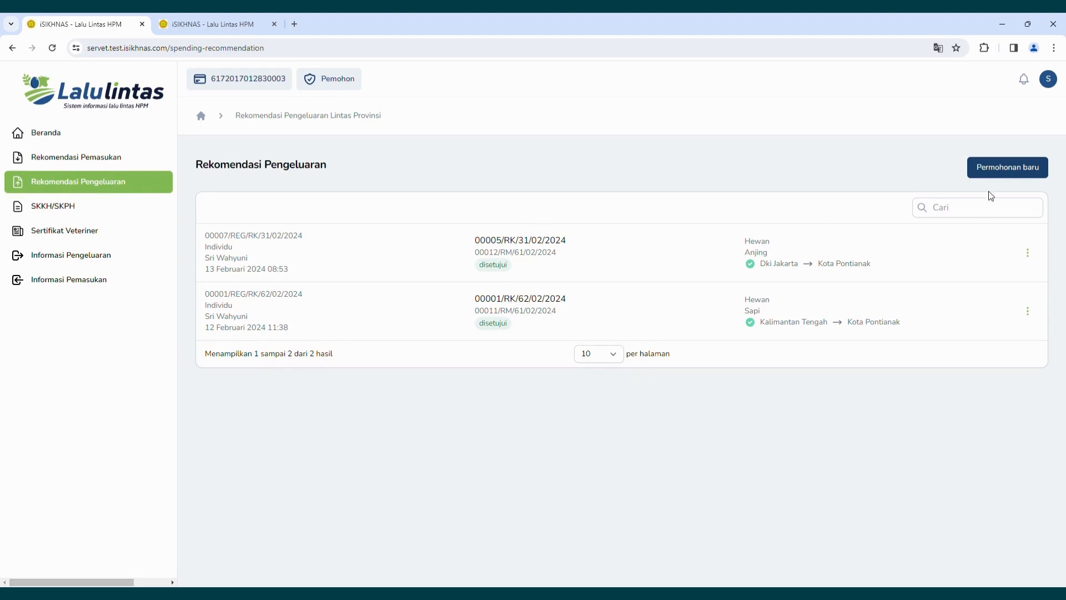
pyautogui.click(993, 175)
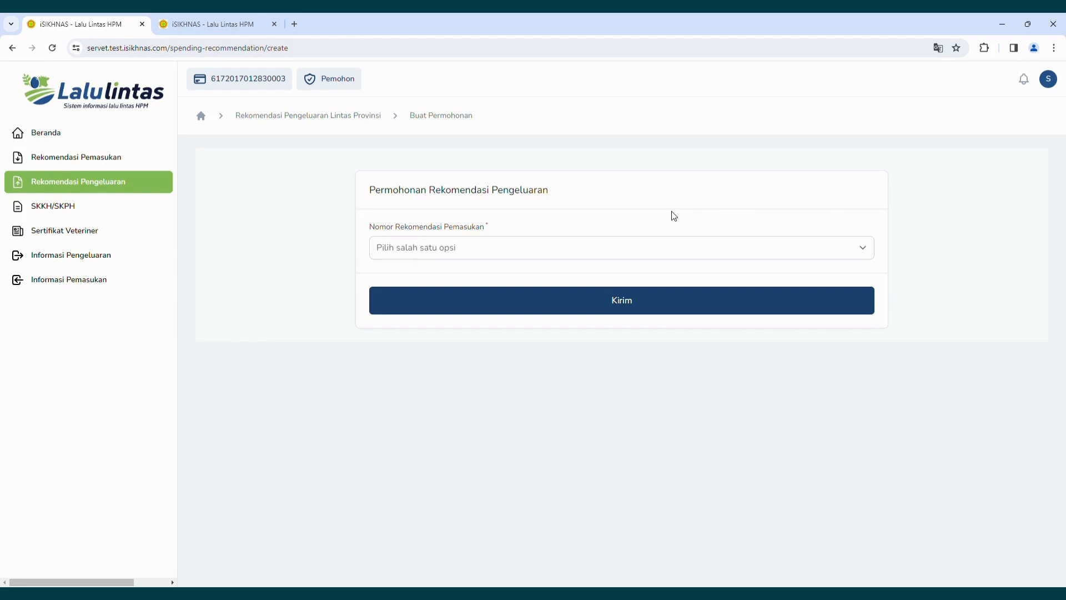
pyautogui.click(596, 250)
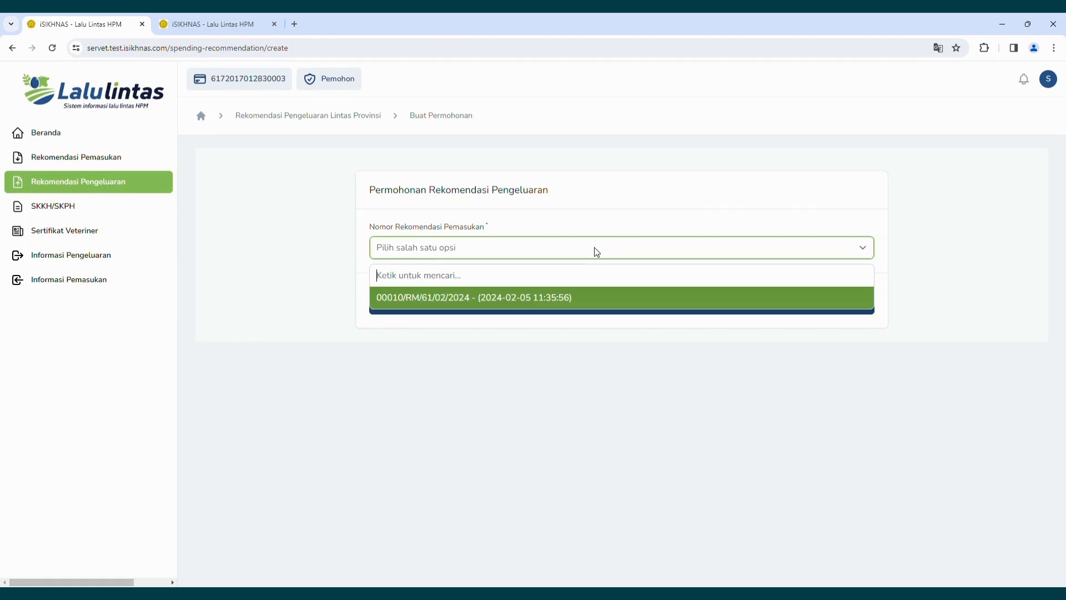
pyautogui.click(598, 299)
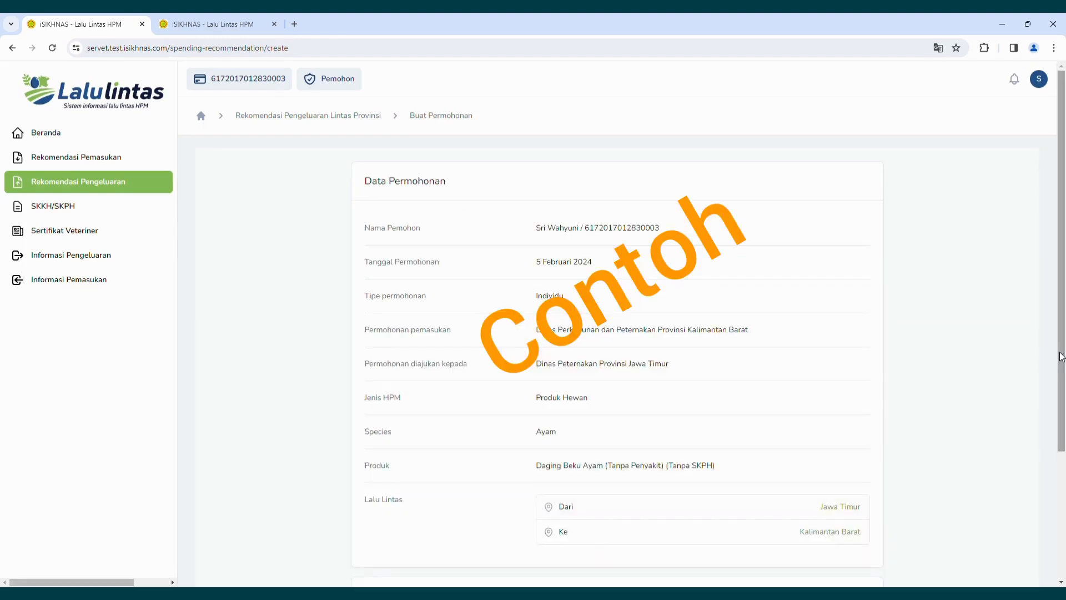
pyautogui.moveTo(1062, 356); pyautogui.dragTo(1048, 484)
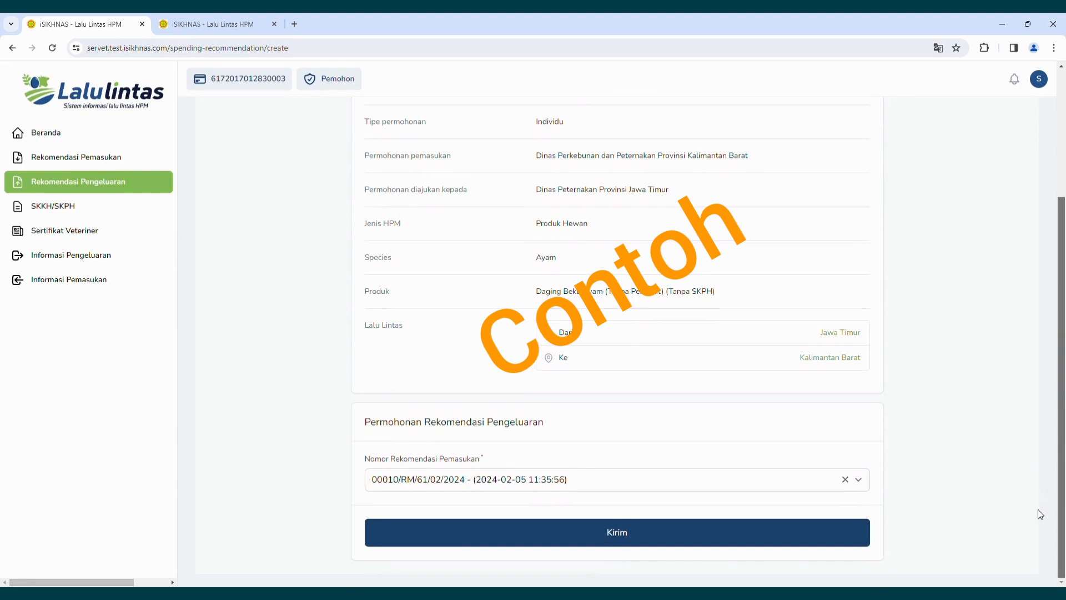
pyautogui.scroll(5, 1019, 391)
pyautogui.scroll(-2, 1019, 392)
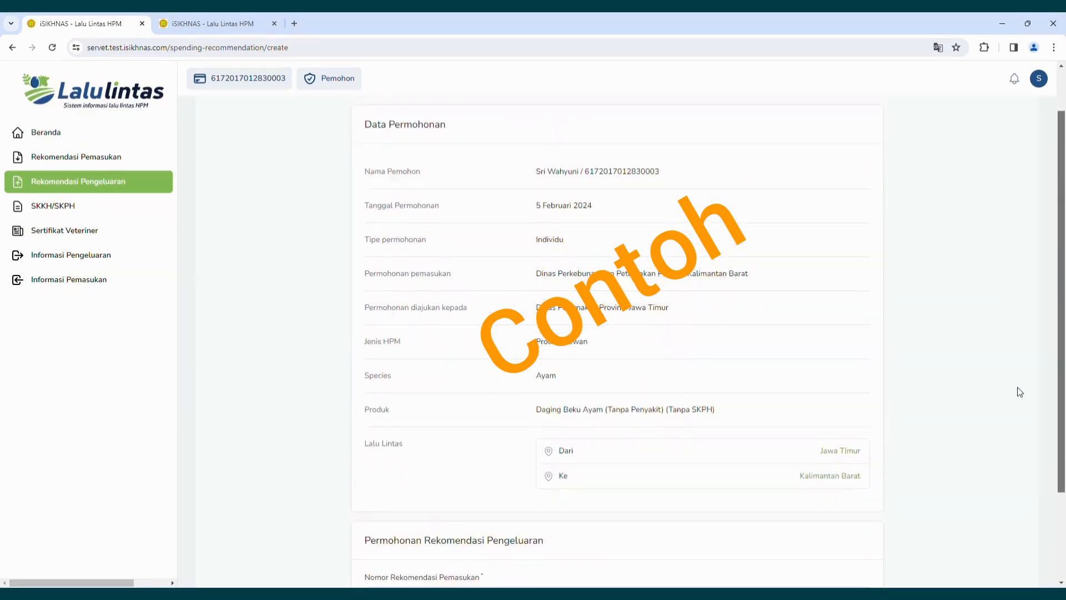
pyautogui.scroll(-2, 1019, 391)
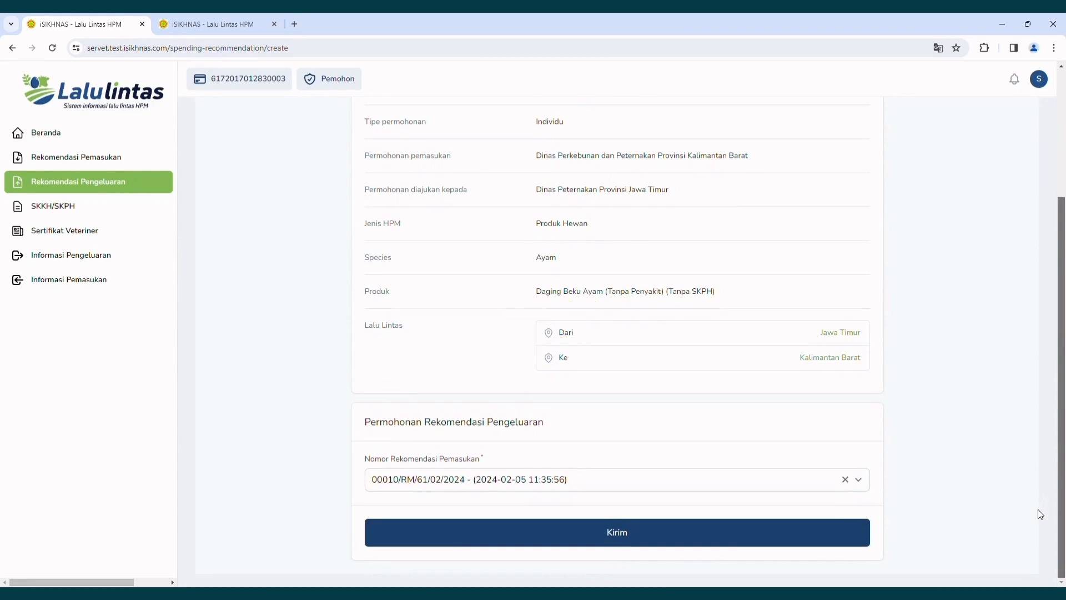
pyautogui.click(267, 115)
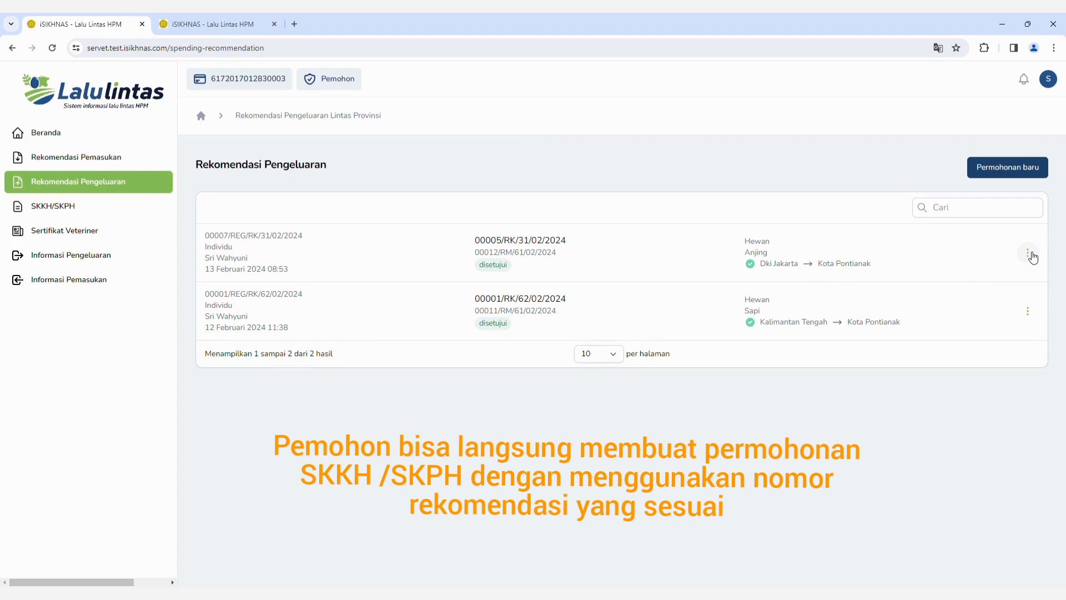
pyautogui.click(1032, 256)
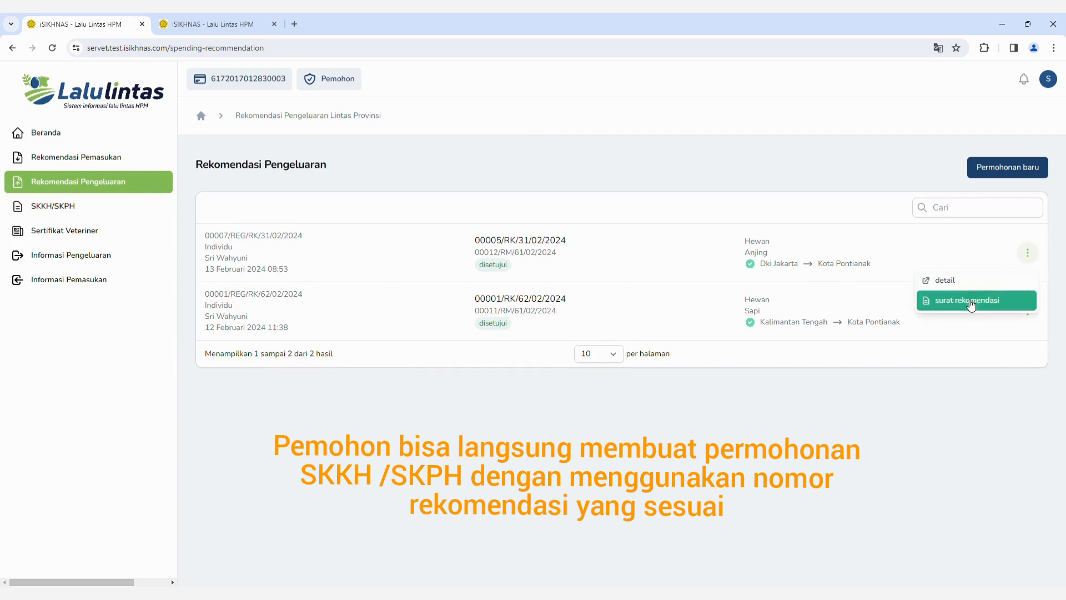
pyautogui.click(972, 306)
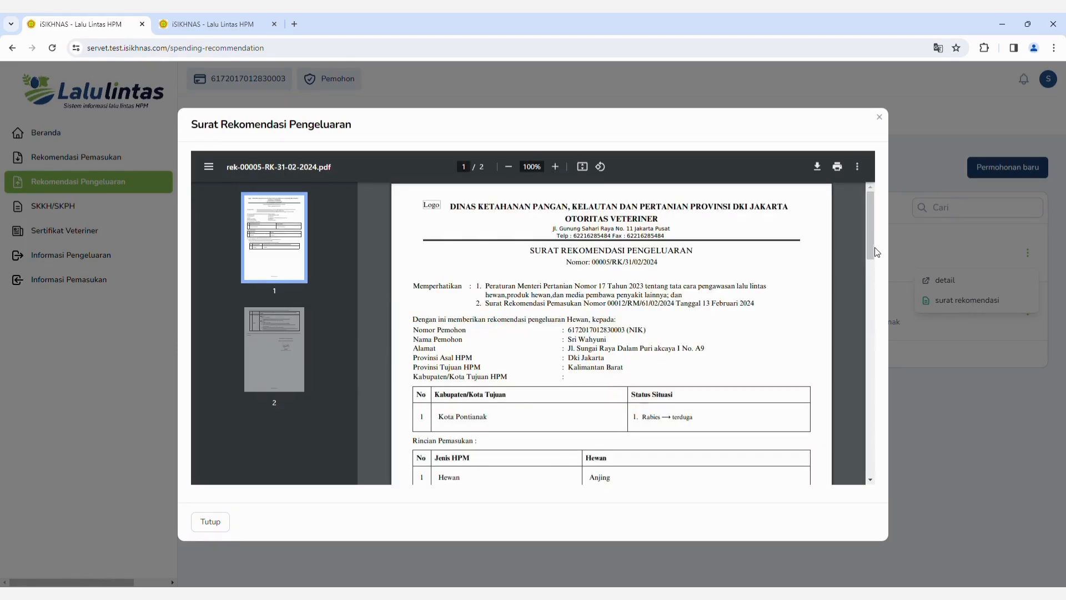
pyautogui.moveTo(871, 248); pyautogui.dragTo(881, 285)
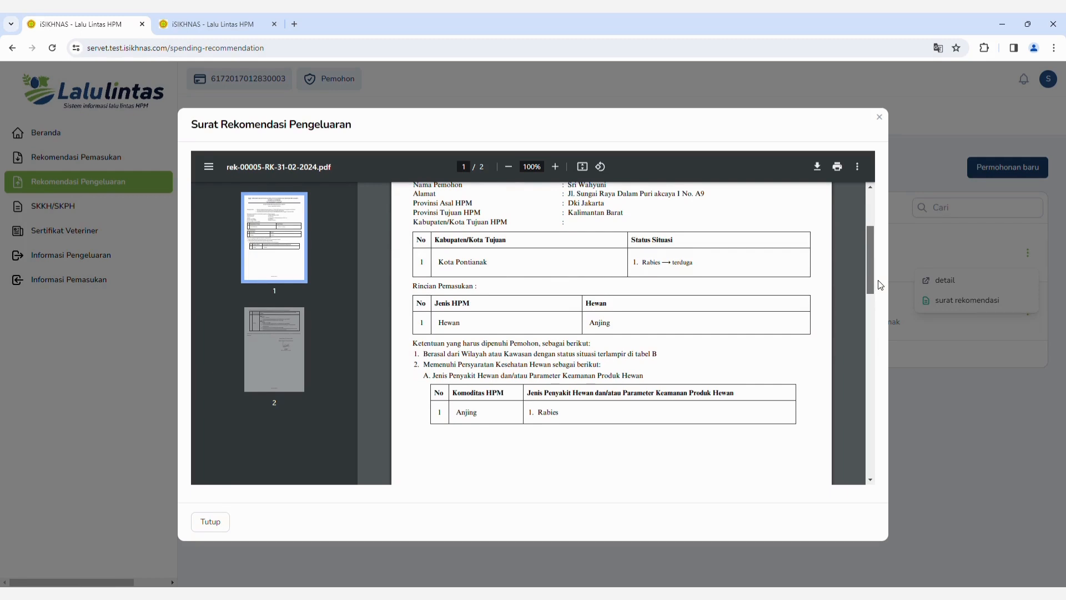
pyautogui.moveTo(880, 285)
pyautogui.mouseDown()
pyautogui.moveTo(883, 312)
pyautogui.moveTo(879, 285)
pyautogui.mouseUp()
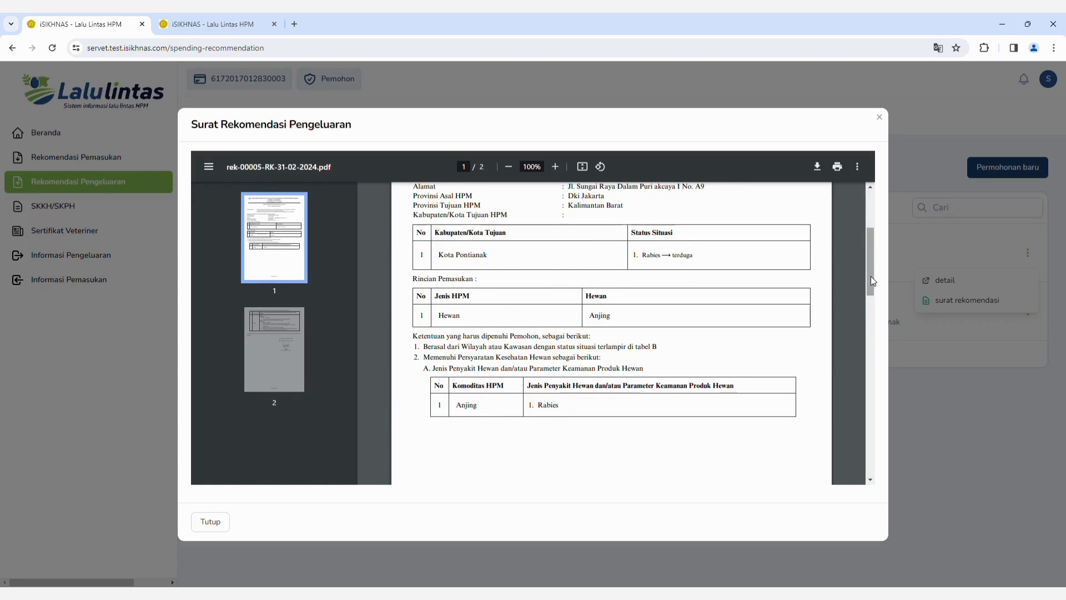
pyautogui.moveTo(871, 280); pyautogui.dragTo(868, 374)
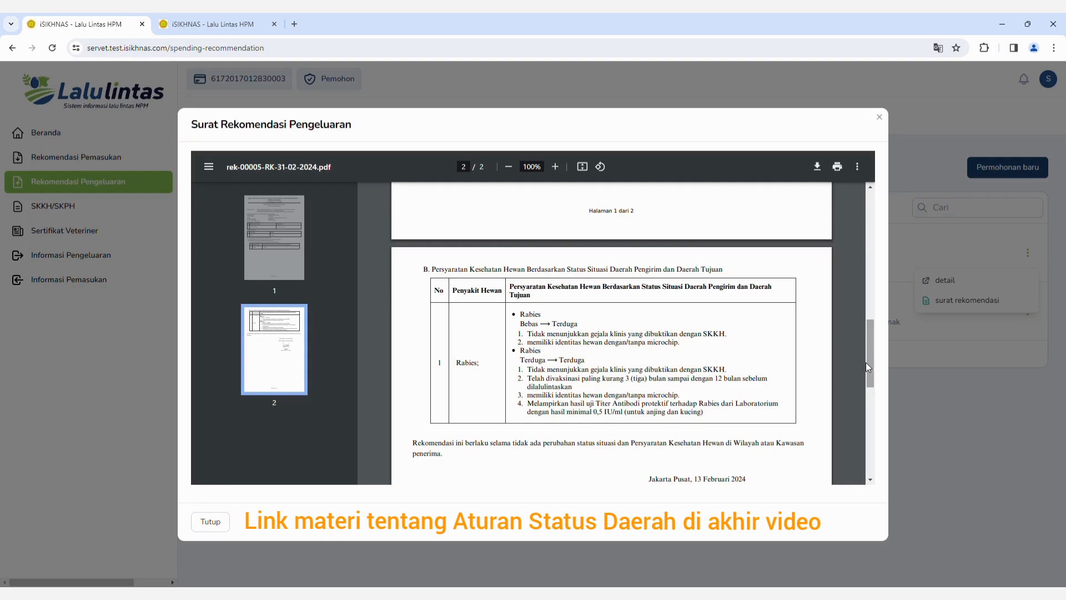
pyautogui.scroll(-6, 865, 362)
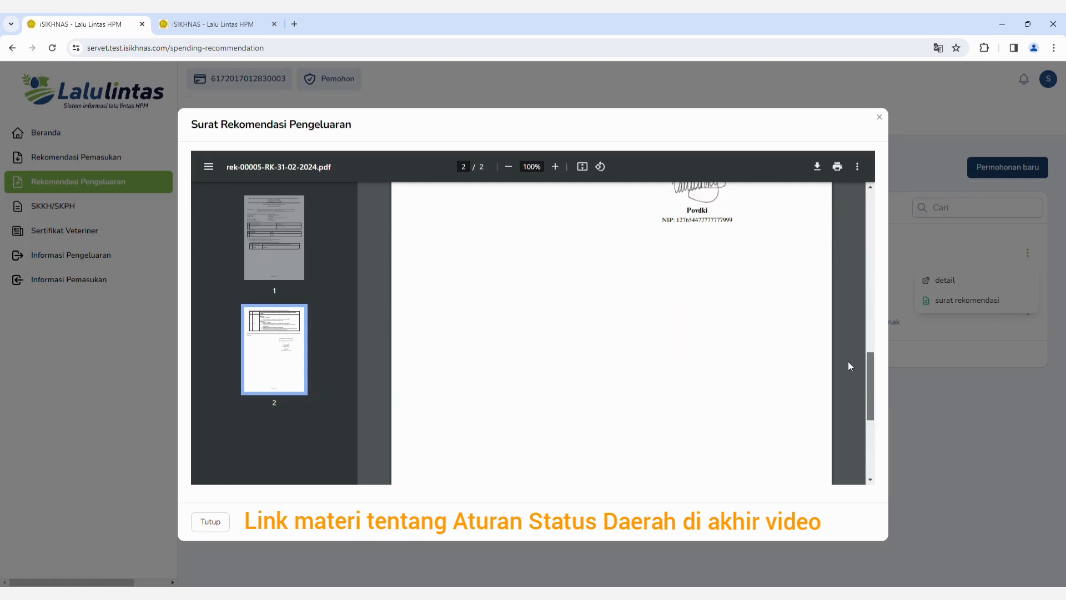
pyautogui.scroll(7, 847, 355)
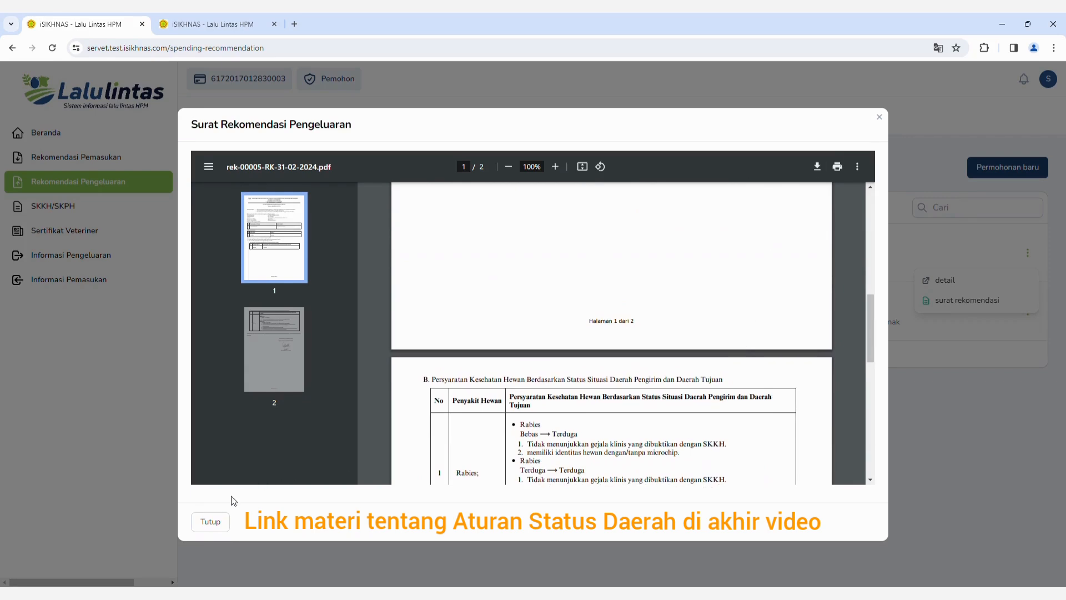
# Close the letter and open the SKKH/SKPH Lintas Provinsi applications list.
pyautogui.click(214, 522)
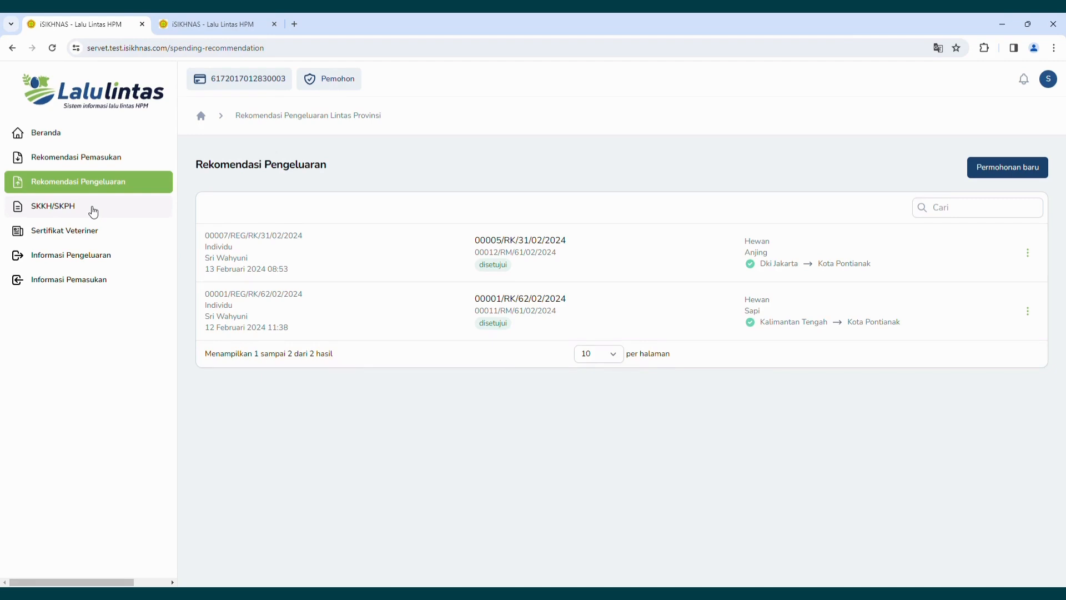
pyautogui.click(93, 210)
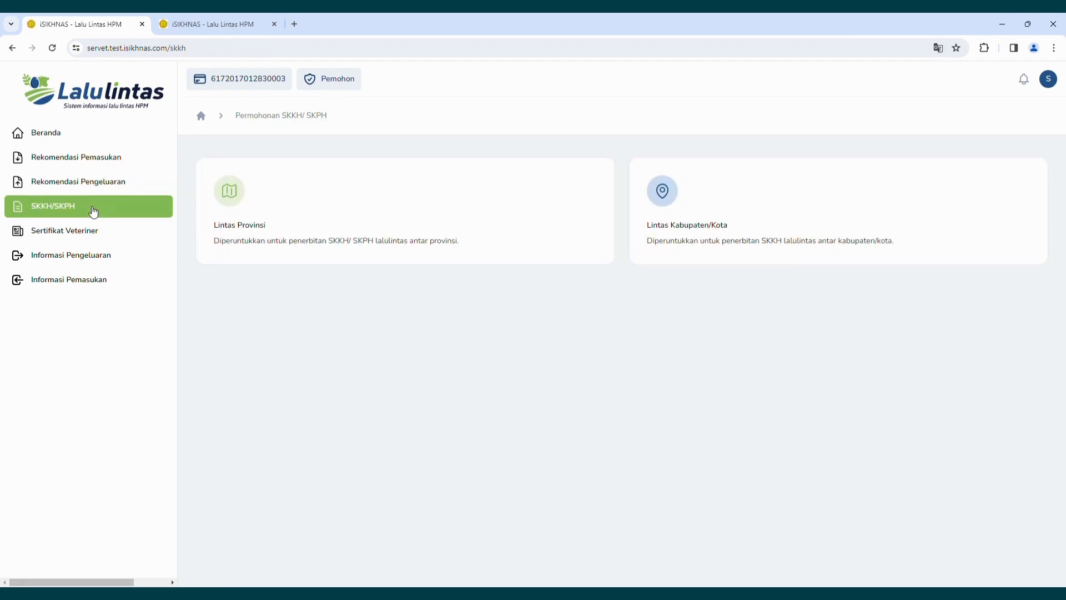
pyautogui.click(233, 198)
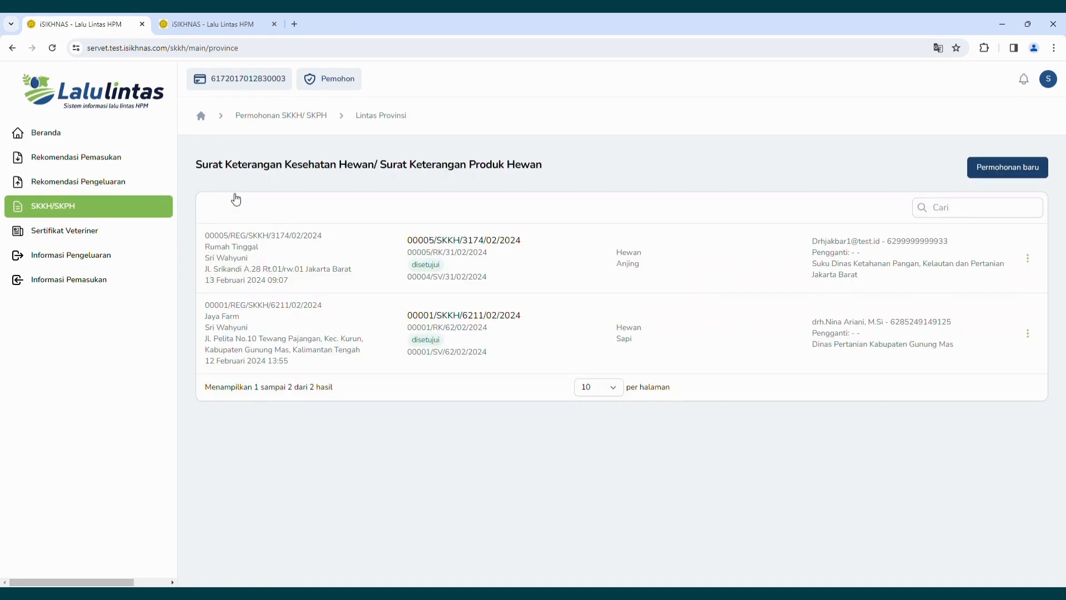
pyautogui.click(997, 175)
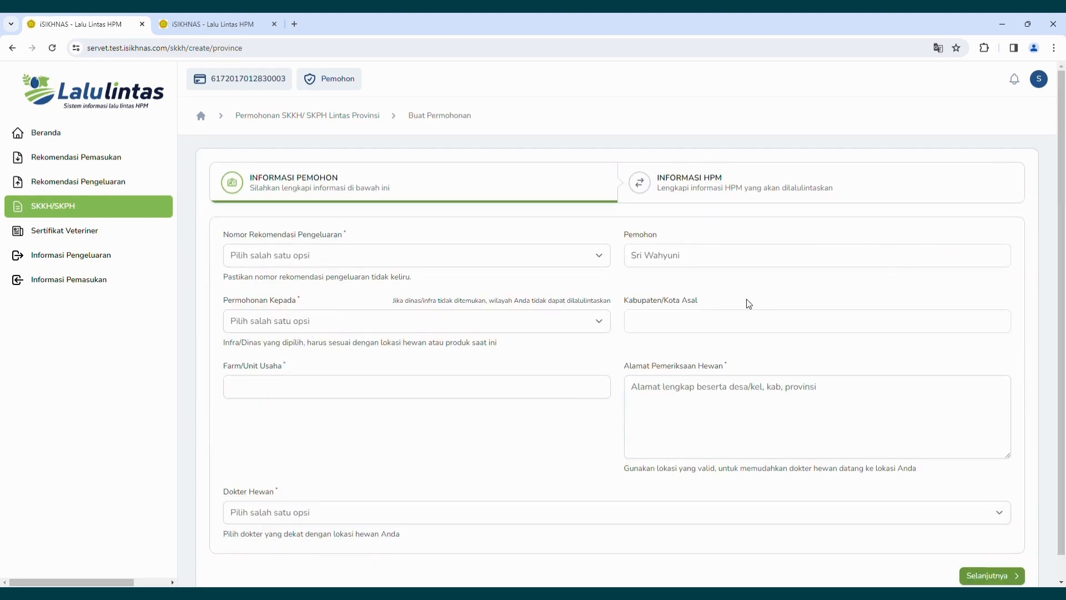
pyautogui.click(605, 260)
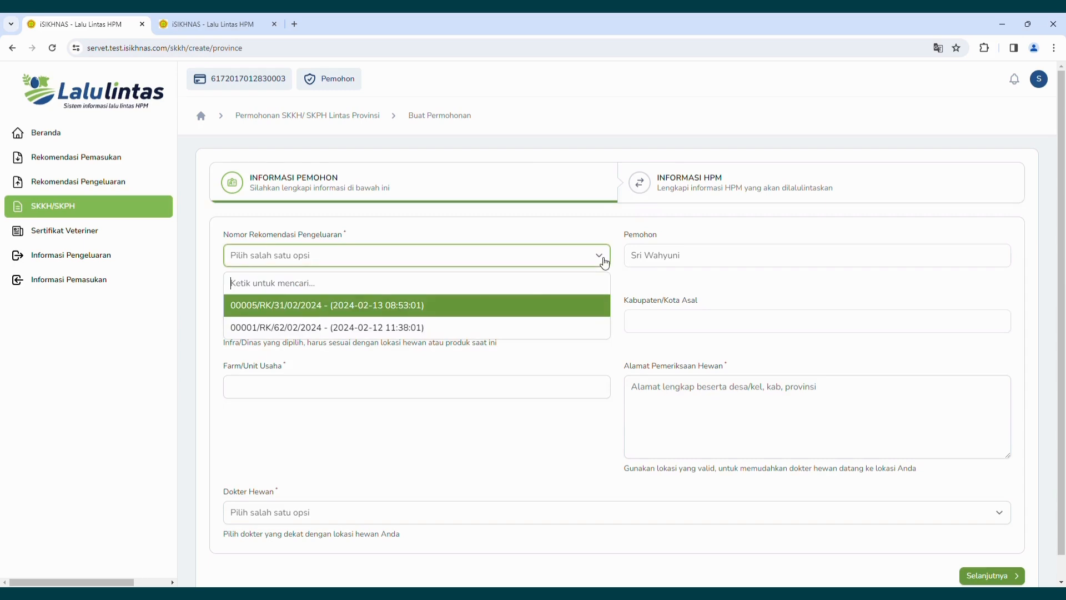
pyautogui.click(522, 309)
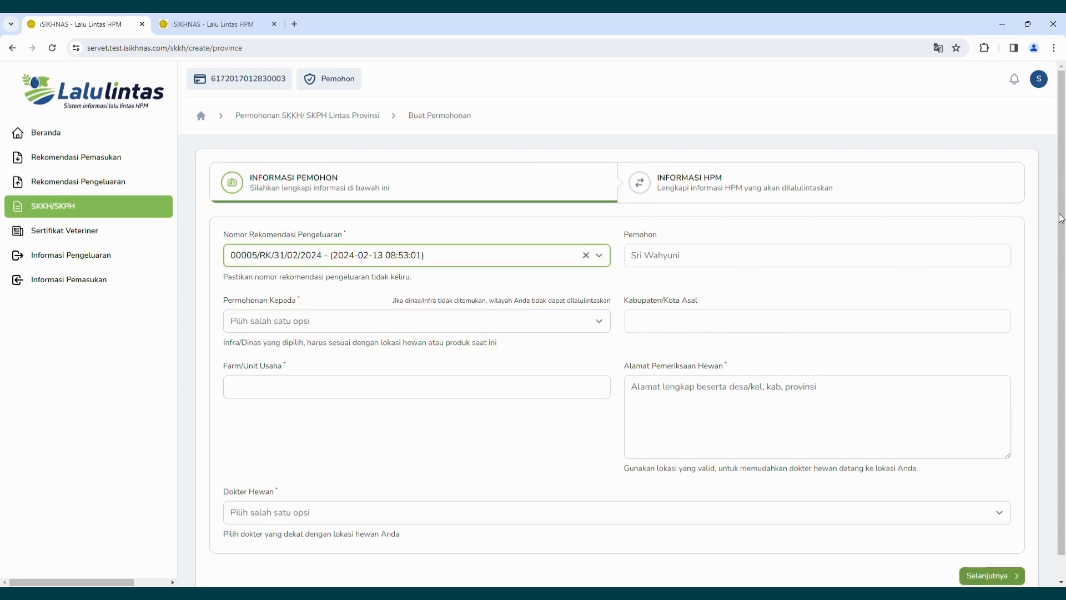
pyautogui.moveTo(1062, 217); pyautogui.dragTo(1064, 263)
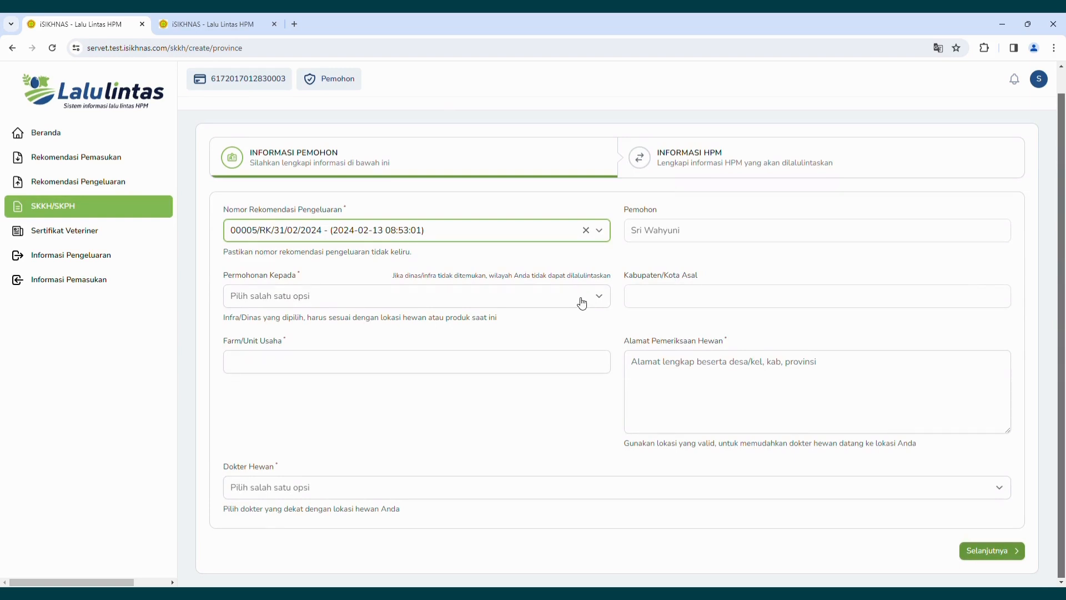
pyautogui.click(581, 302)
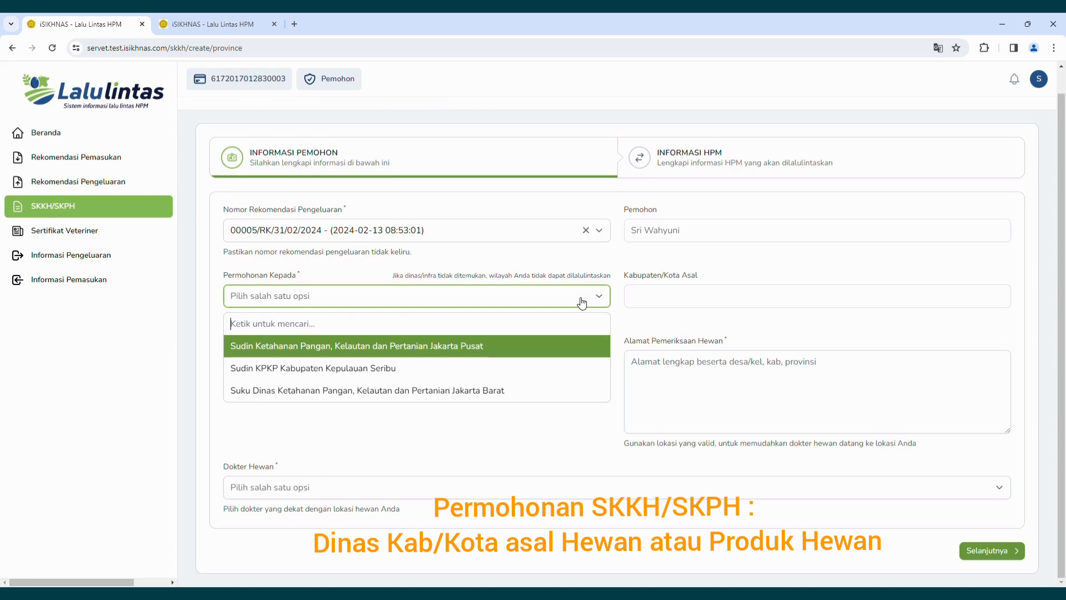
pyautogui.click(492, 391)
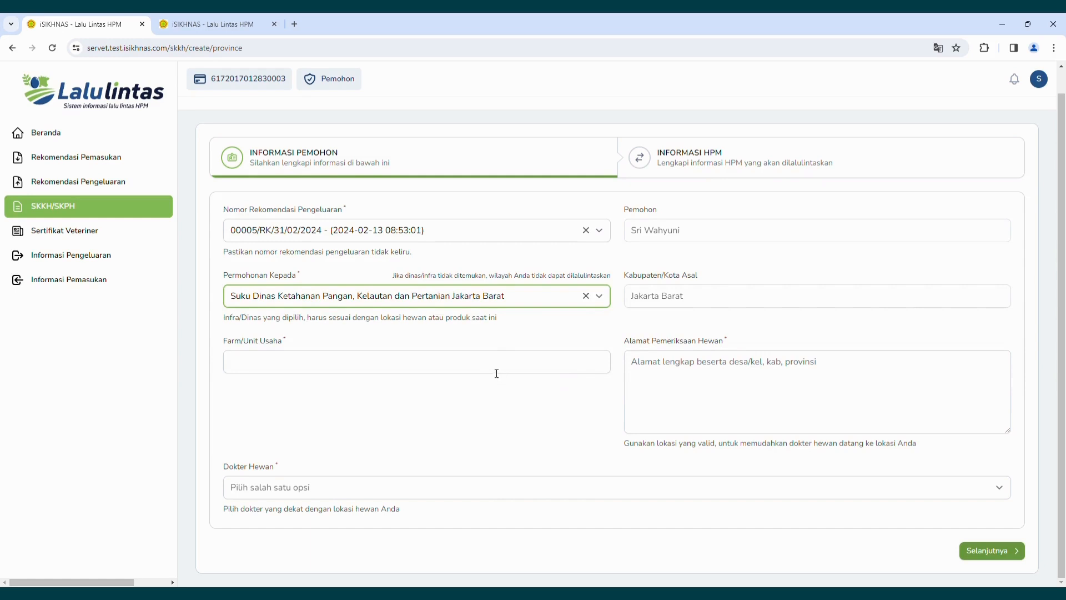
# Enter 'Tempat Pemeliharaan' as the Farm/Unit Usaha and fill in the animal examination address.
pyautogui.click(495, 371)
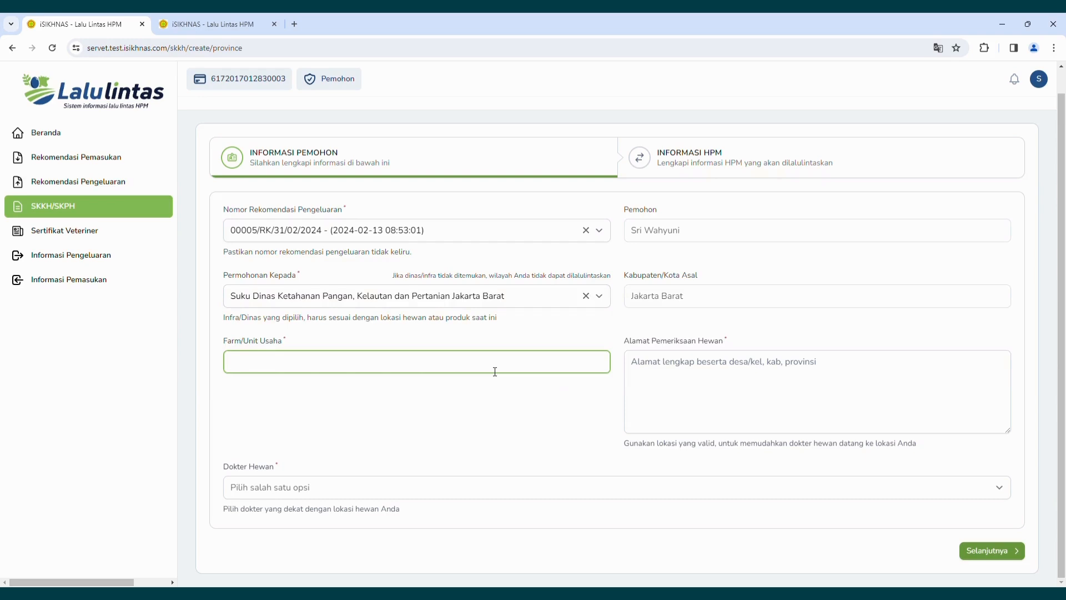
pyautogui.write('Tempat Pemeliharaan')
pyautogui.click(666, 381)
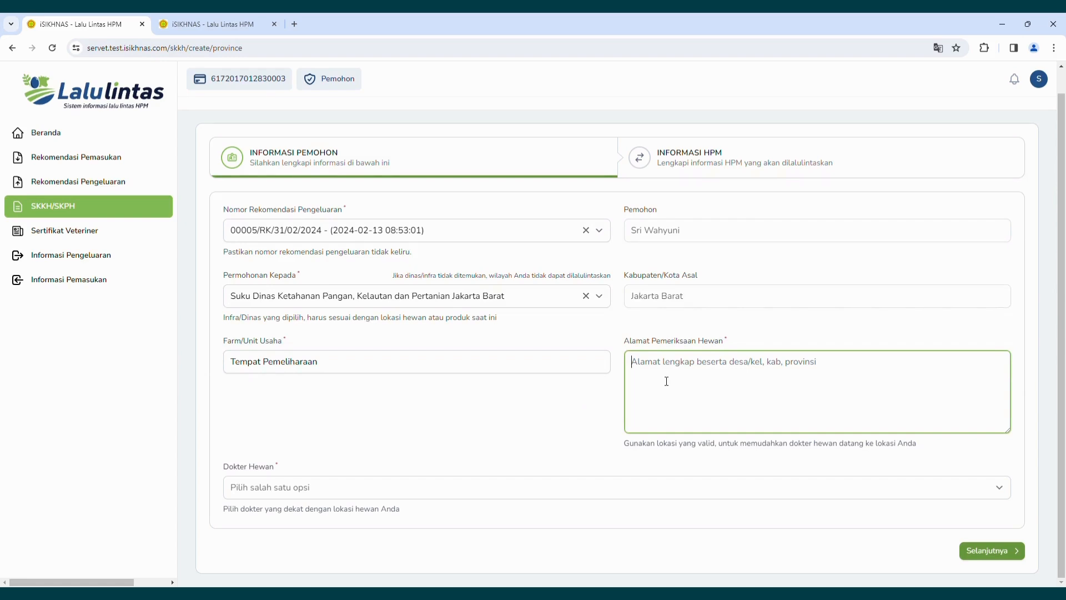
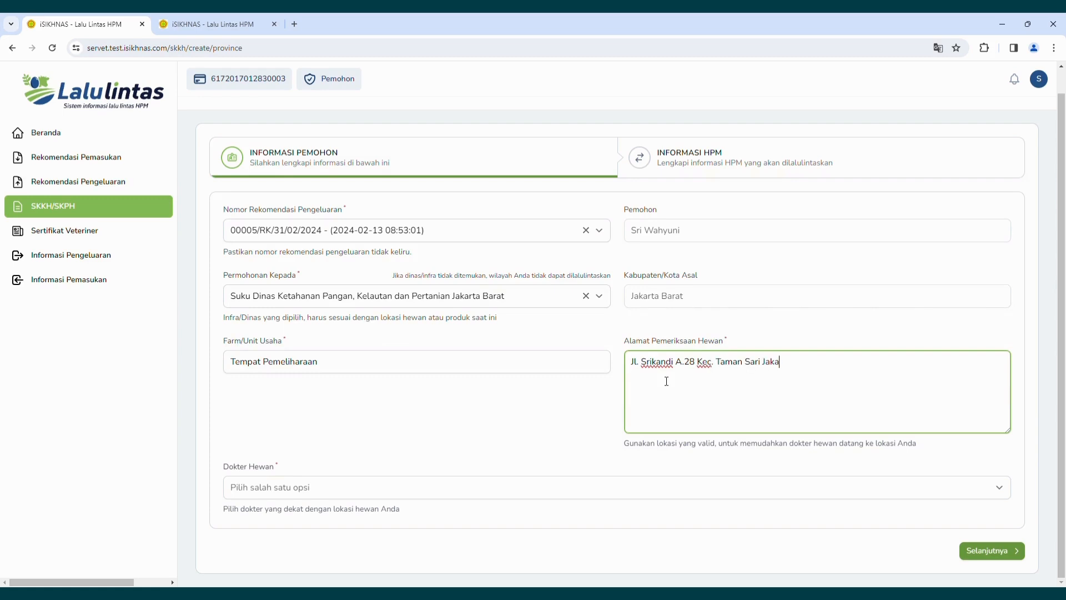
pyautogui.write('ta')
# Select the Kembangan Selatan veterinarian as the Dokter Hewan.
pyautogui.click(437, 488)
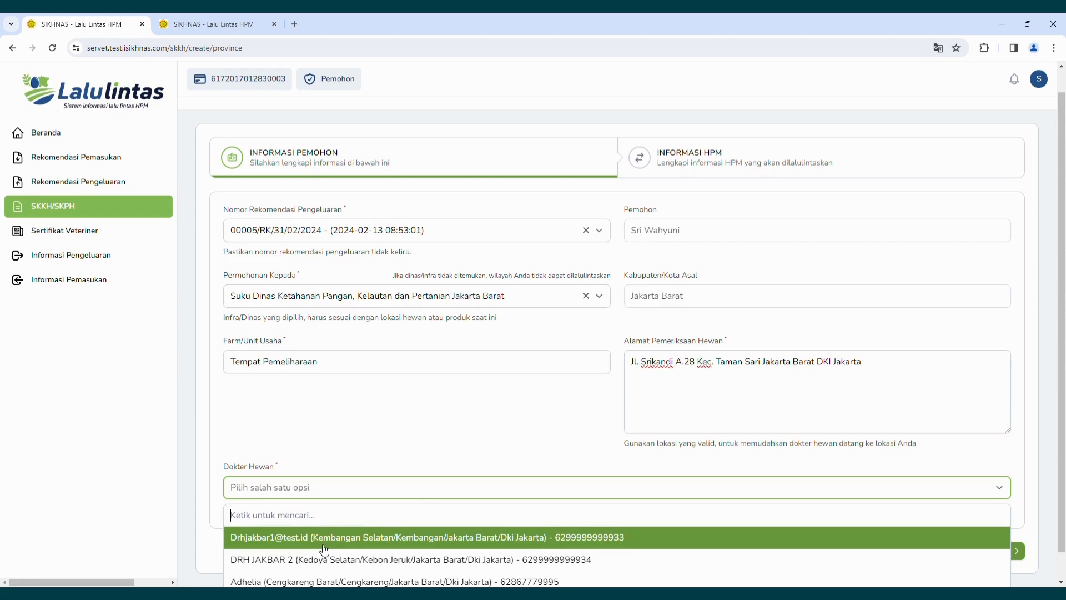
pyautogui.click(325, 537)
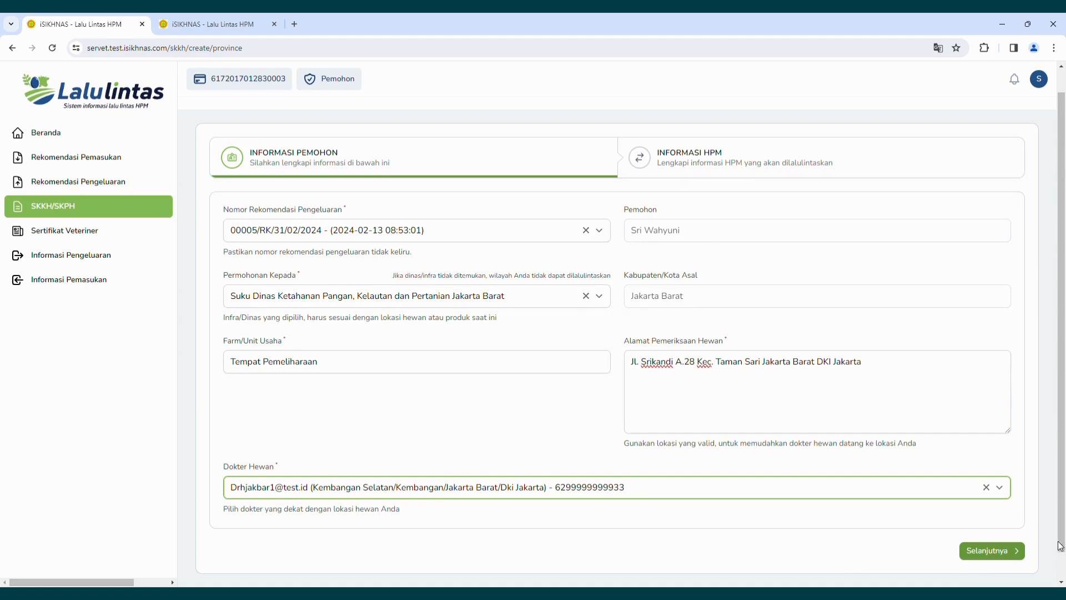
pyautogui.moveTo(1061, 546); pyautogui.dragTo(1061, 564)
# Record the dog as Jantan, Jumlah 1, with identification number T02.
pyautogui.click(1009, 537)
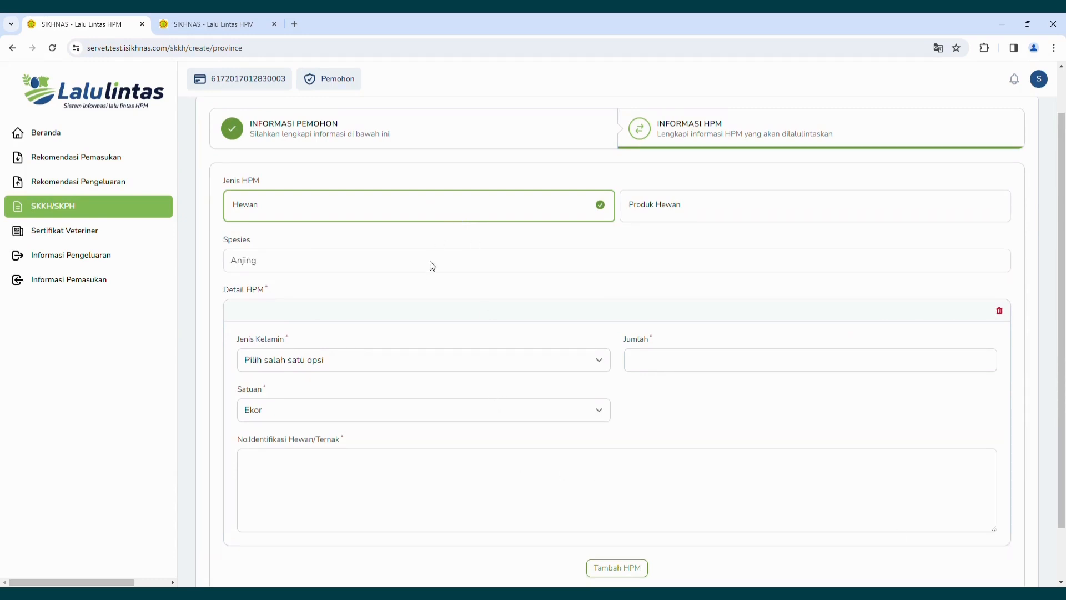
pyautogui.click(453, 370)
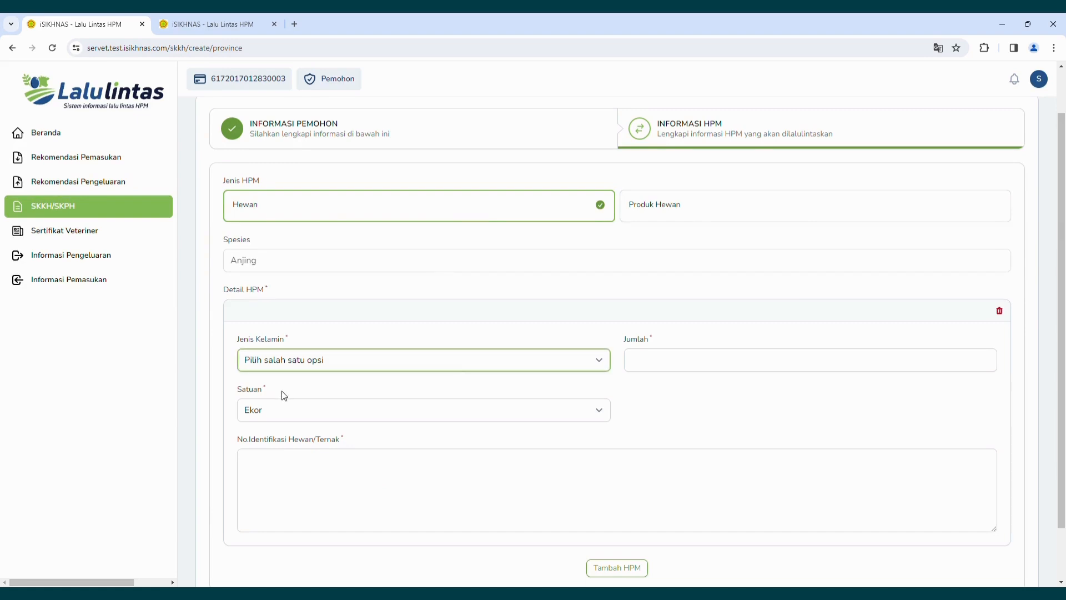
pyautogui.press('Down')
pyautogui.click(702, 365)
pyautogui.write('1')
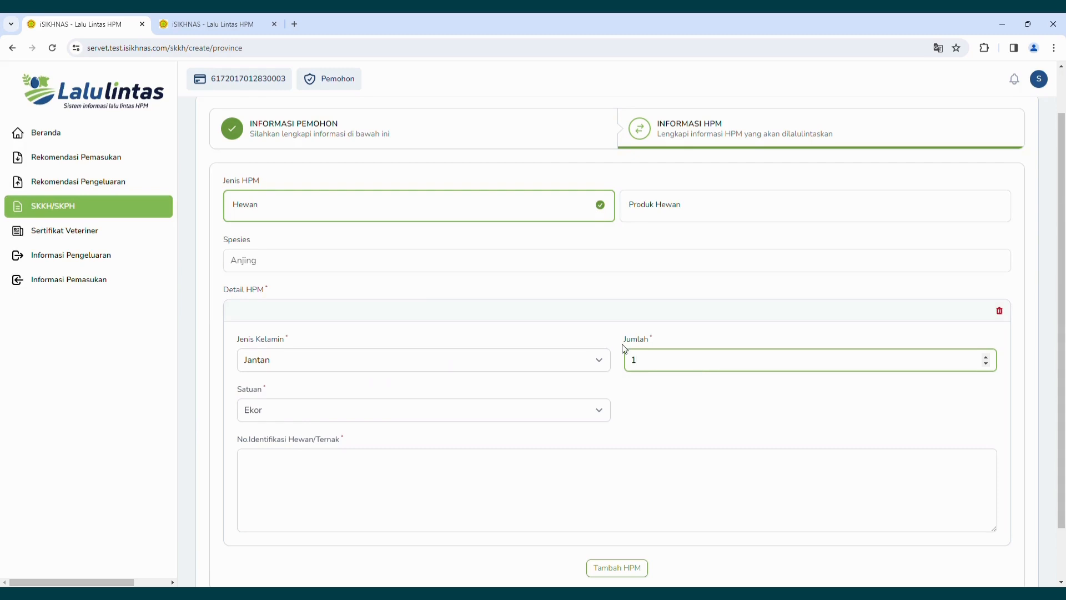
pyautogui.click(402, 467)
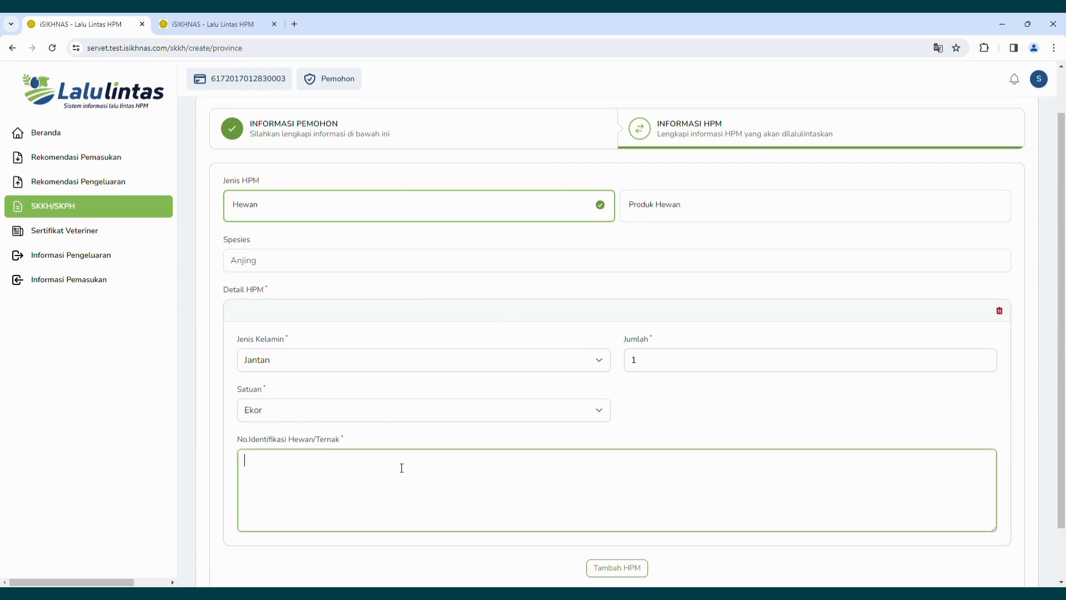
pyautogui.write('T02')
pyautogui.scroll(-1, 402, 467)
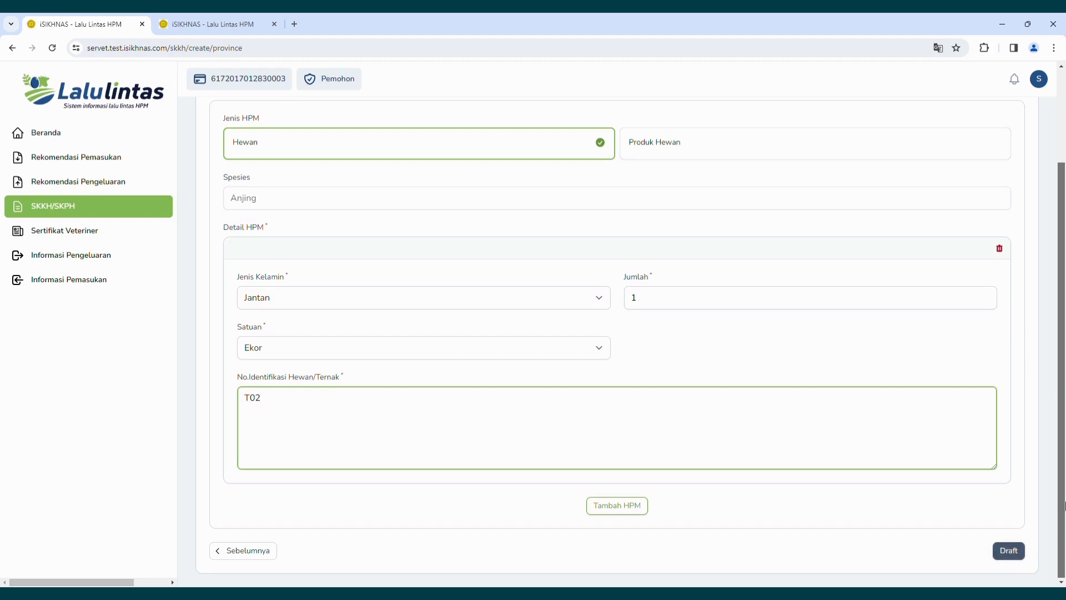
pyautogui.scroll(1, 1064, 465)
pyautogui.scroll(2, 1065, 464)
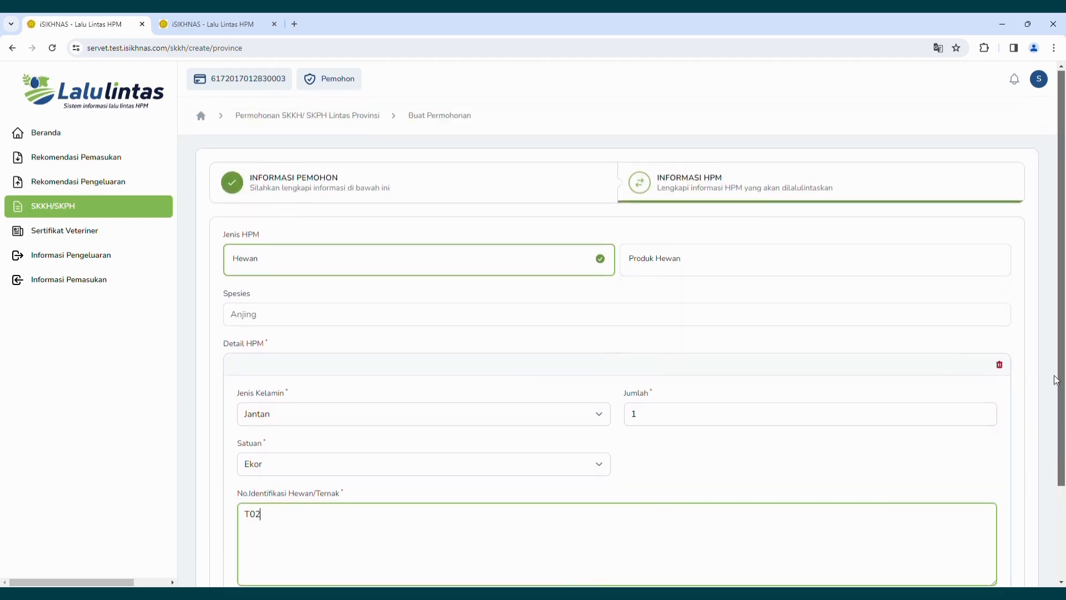
pyautogui.click(155, 210)
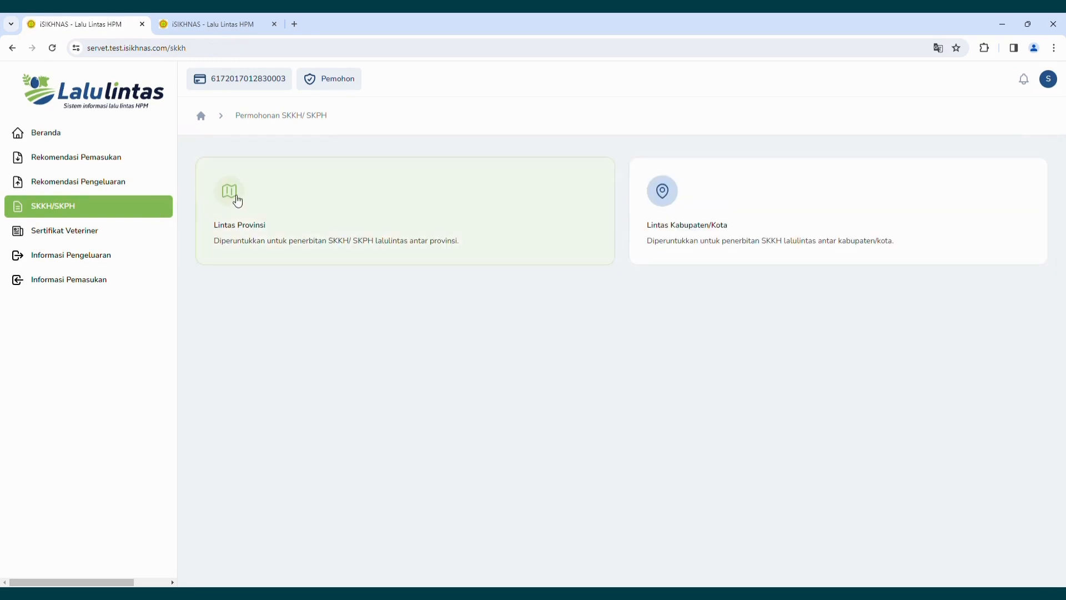
pyautogui.click(238, 201)
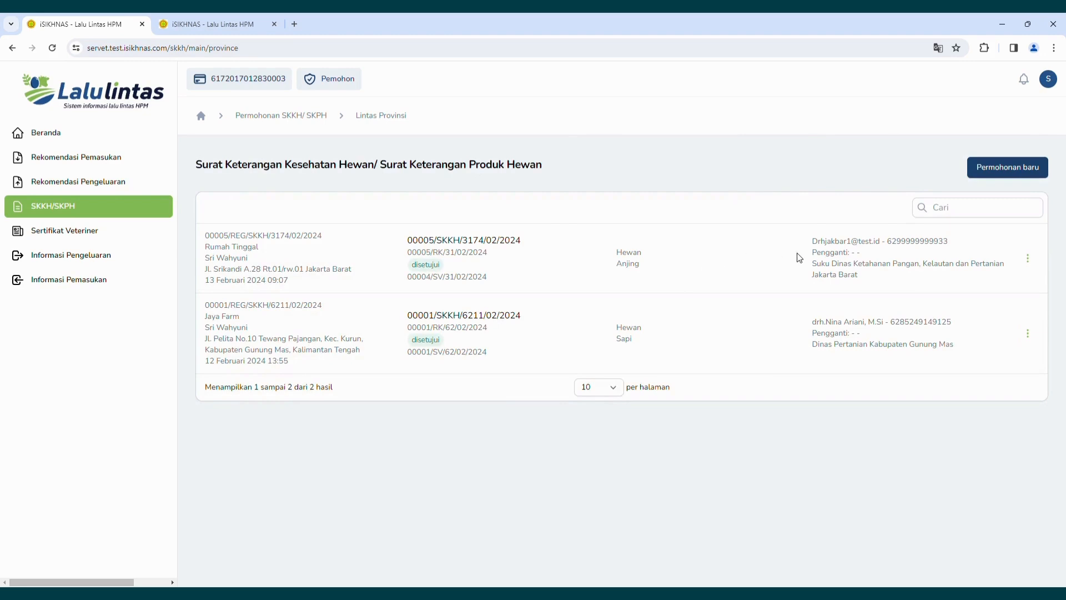
pyautogui.click(1032, 265)
pyautogui.click(948, 312)
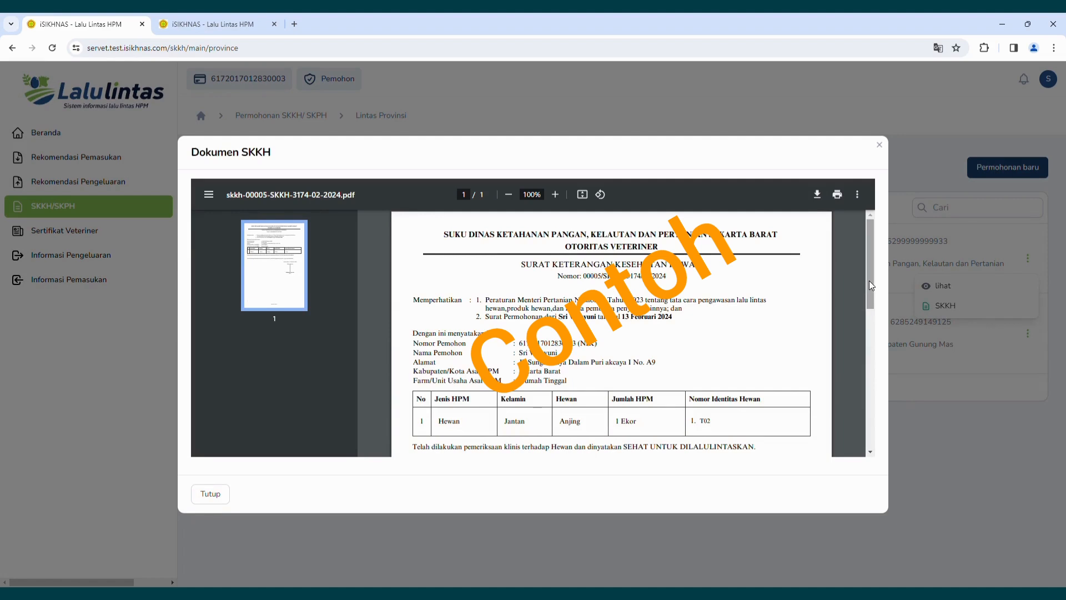
pyautogui.moveTo(869, 286)
pyautogui.mouseDown()
pyautogui.moveTo(884, 325)
pyautogui.moveTo(869, 404)
pyautogui.moveTo(864, 313)
pyautogui.mouseUp()
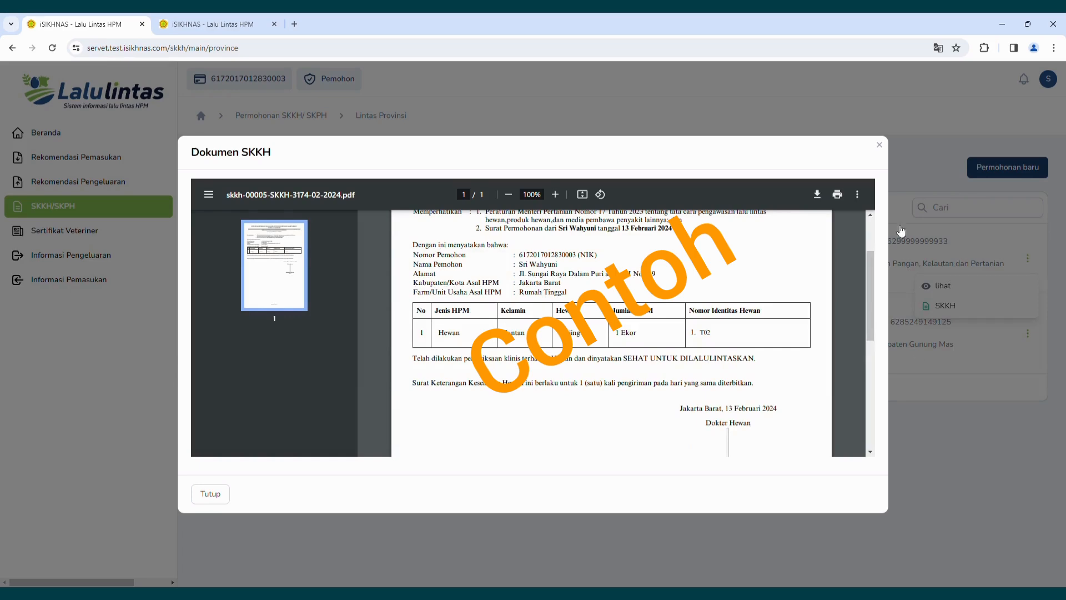
pyautogui.click(879, 145)
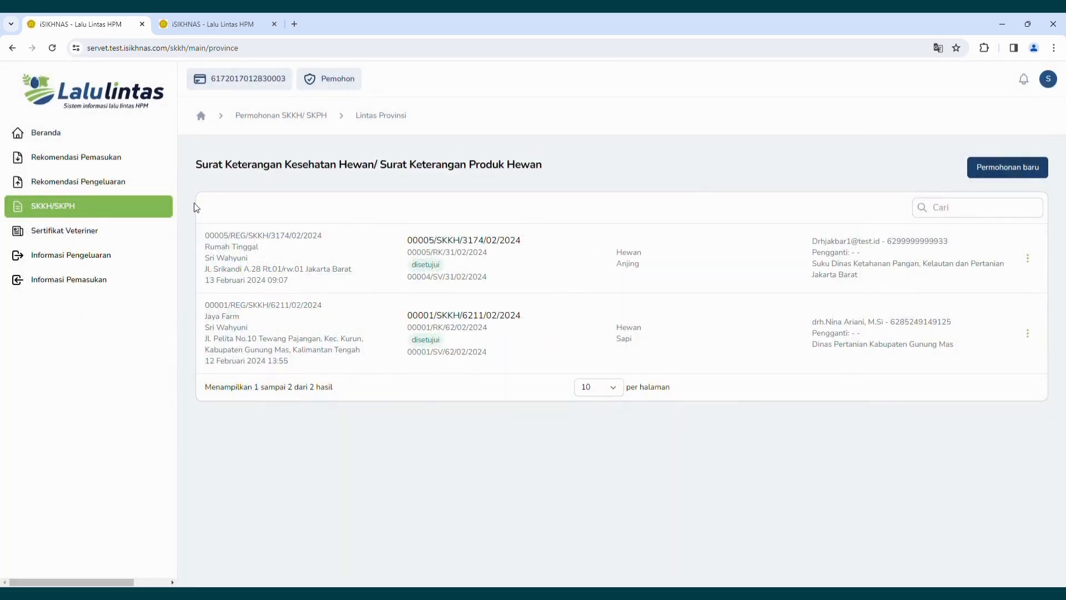
pyautogui.click(86, 232)
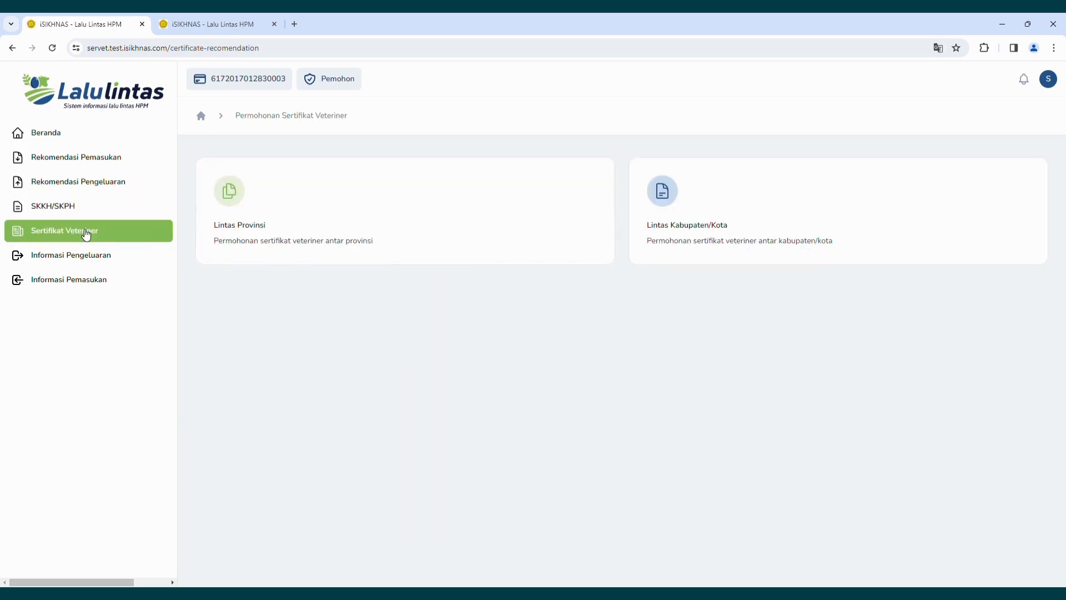
pyautogui.click(231, 190)
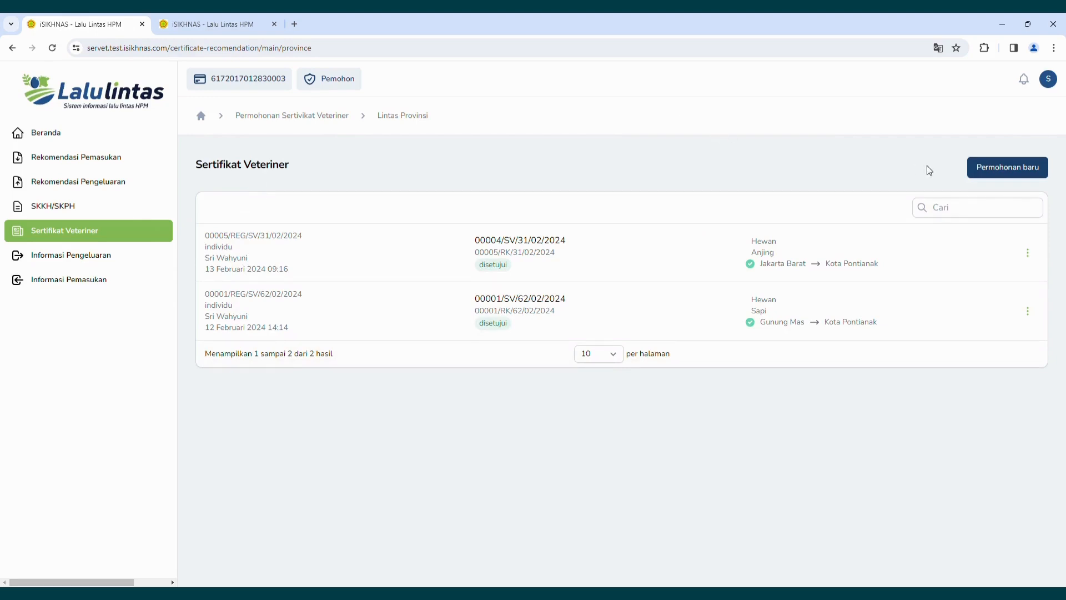
pyautogui.click(1003, 173)
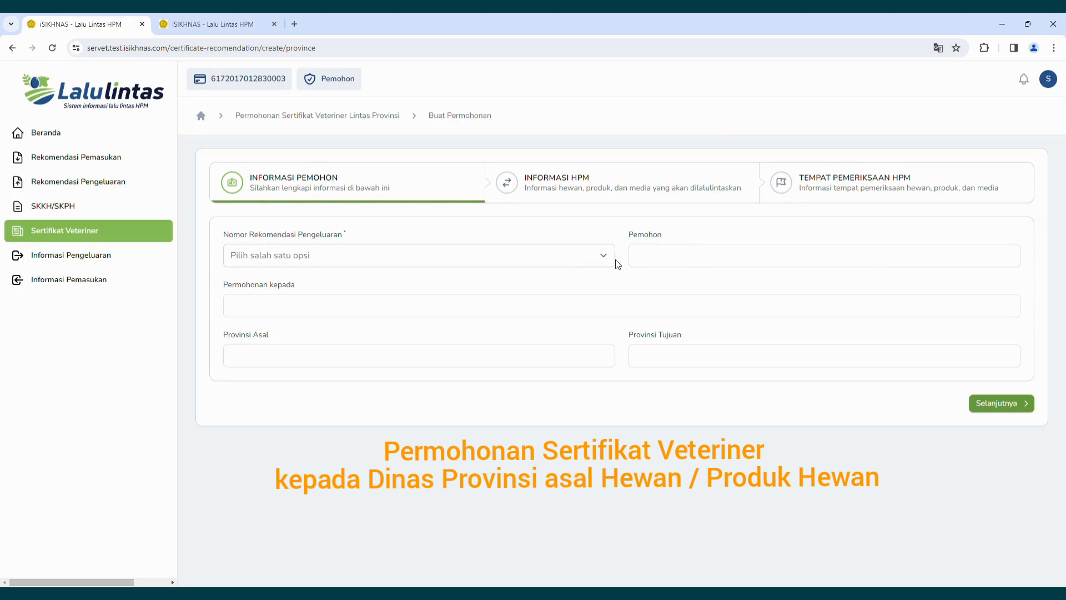
pyautogui.click(610, 261)
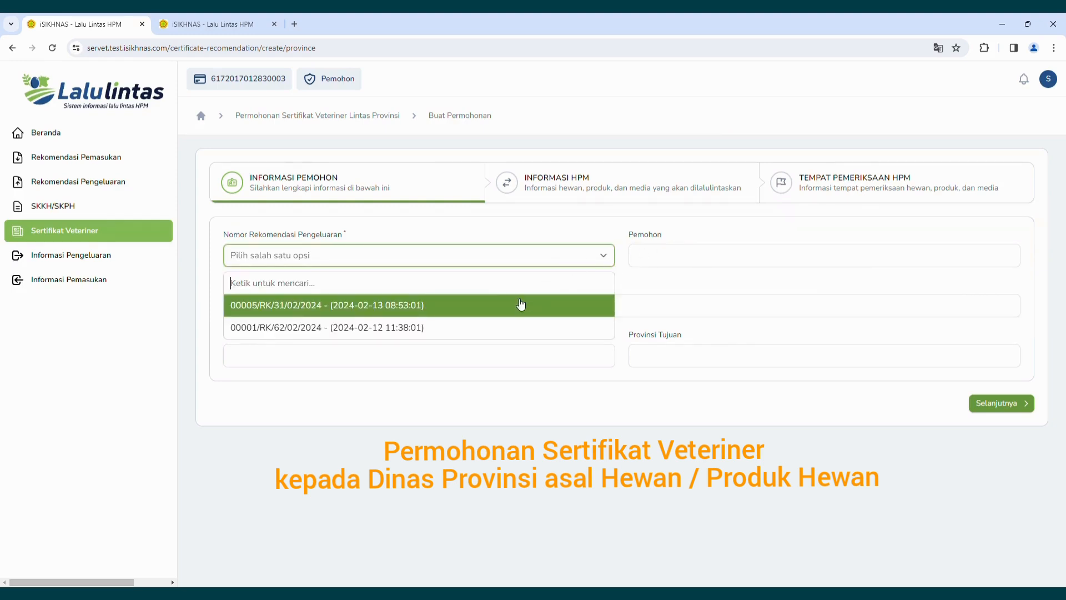
pyautogui.click(493, 312)
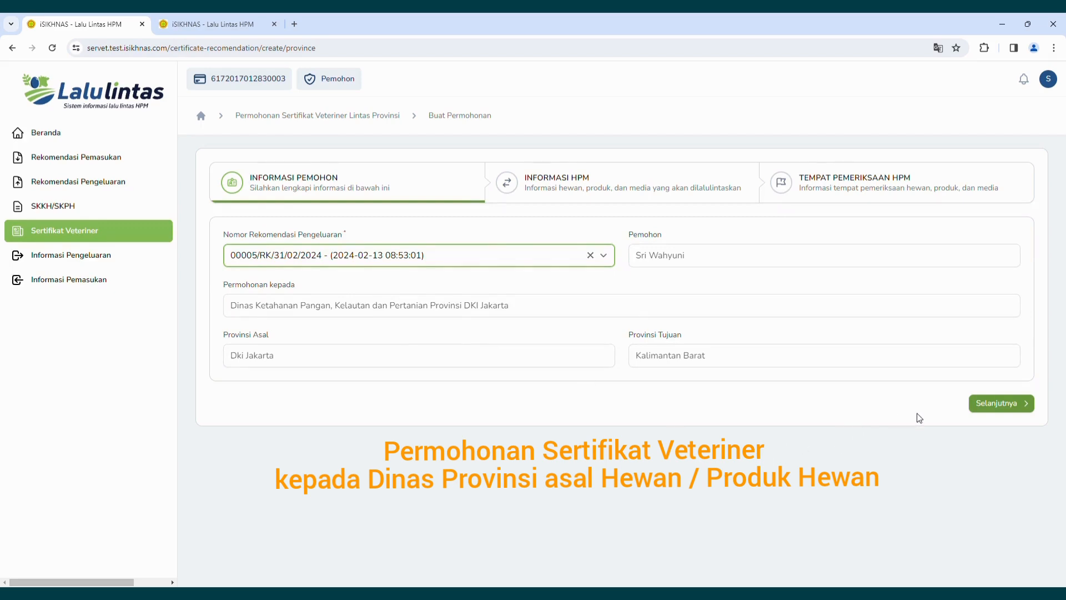
pyautogui.click(982, 406)
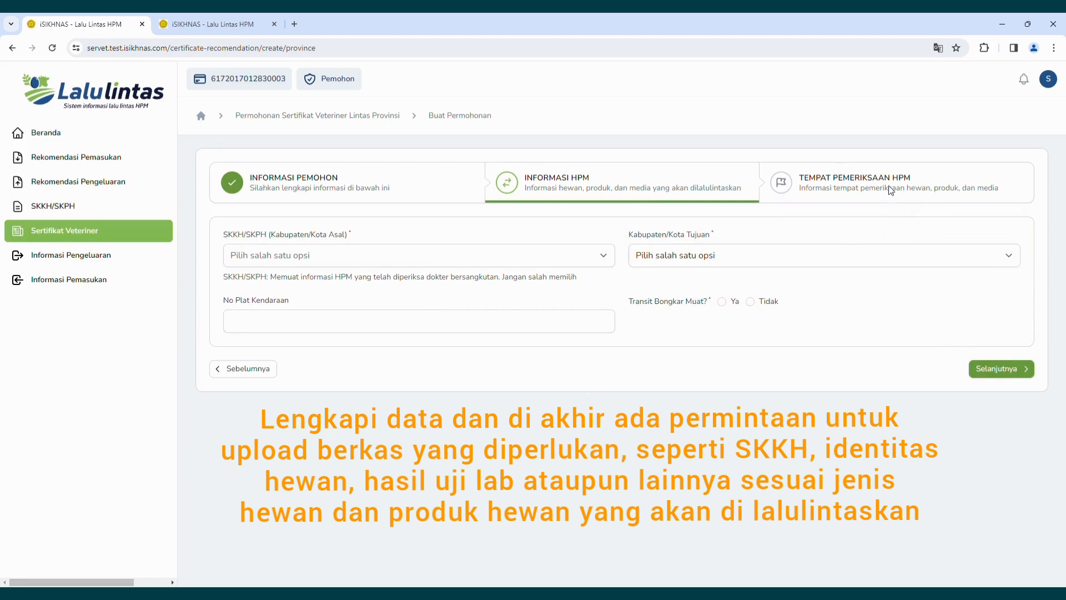
pyautogui.click(144, 235)
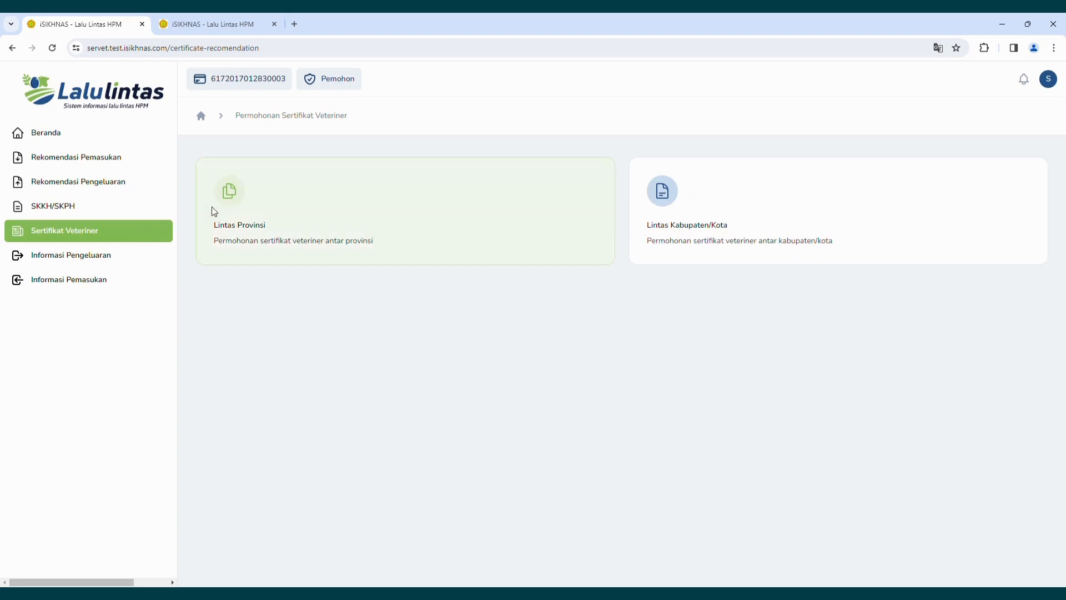
pyautogui.click(238, 198)
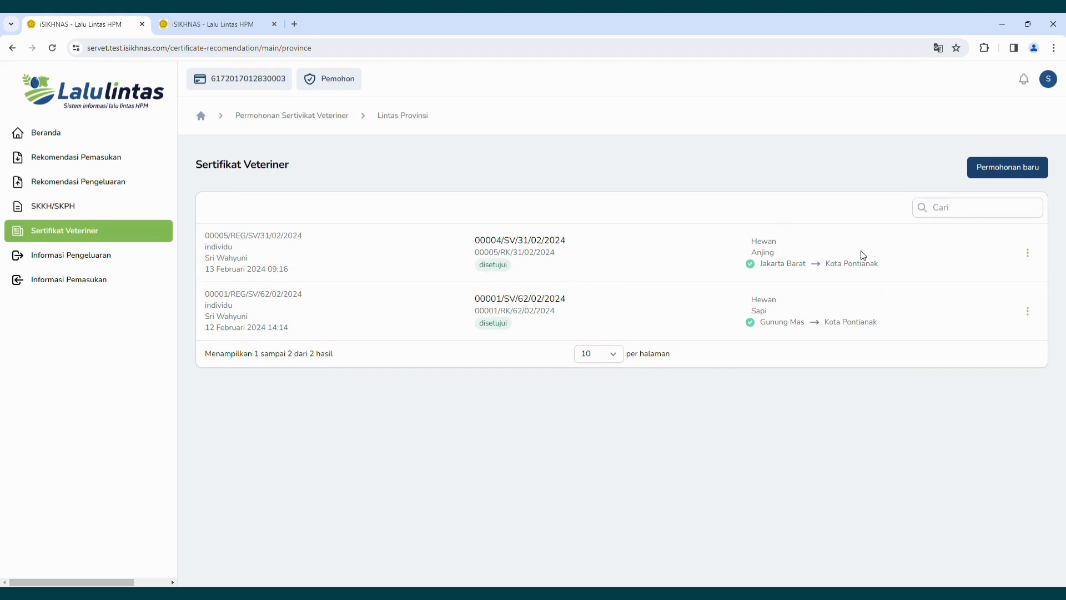
pyautogui.click(1032, 257)
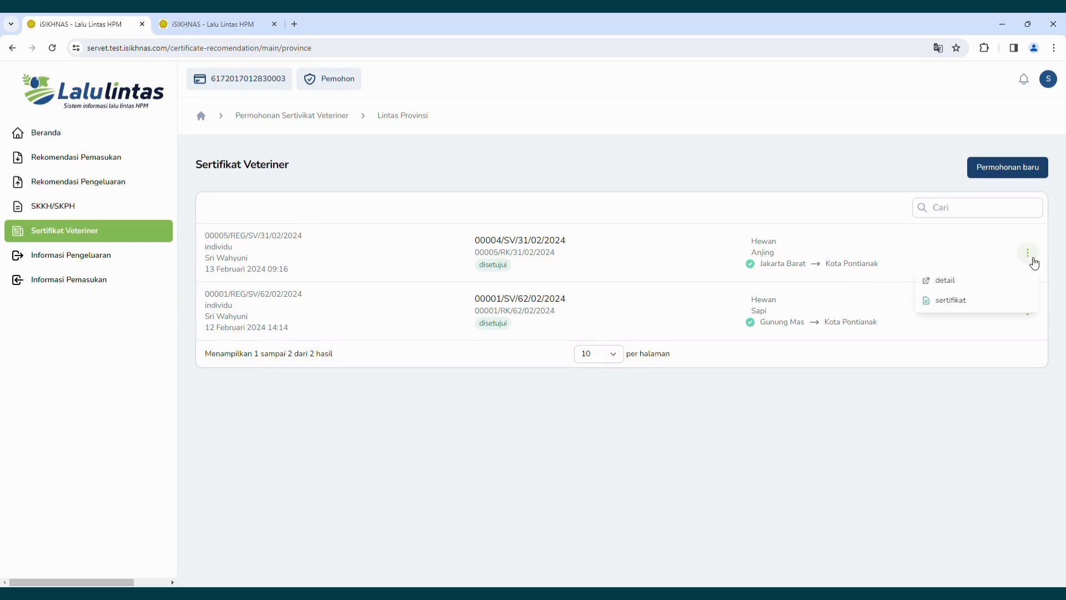
pyautogui.click(971, 304)
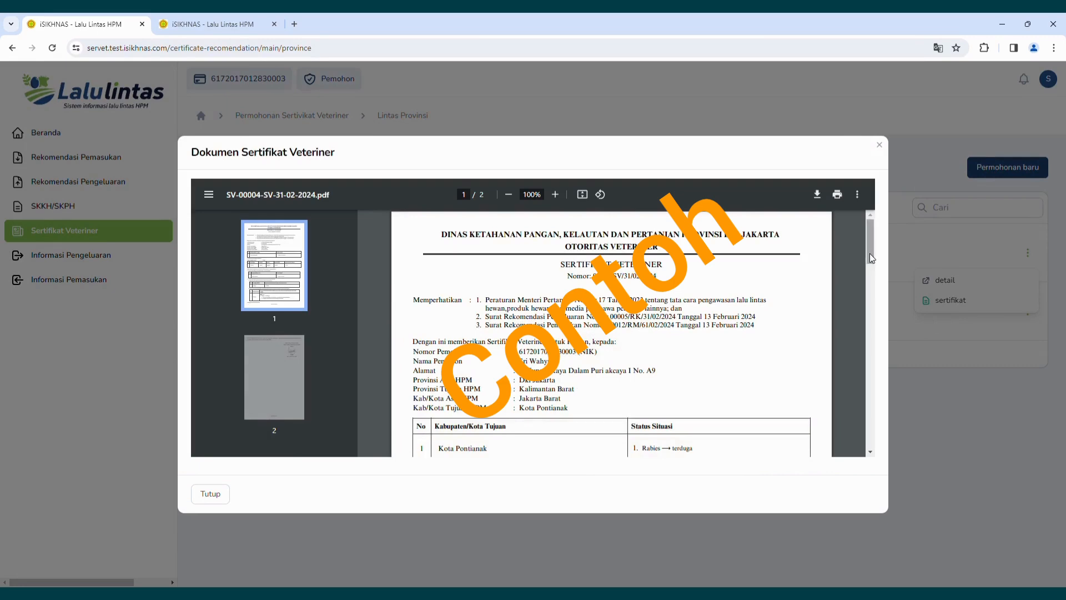
pyautogui.moveTo(870, 255)
pyautogui.mouseDown()
pyautogui.moveTo(873, 380)
pyautogui.moveTo(840, 240)
pyautogui.mouseUp()
pyautogui.click(880, 145)
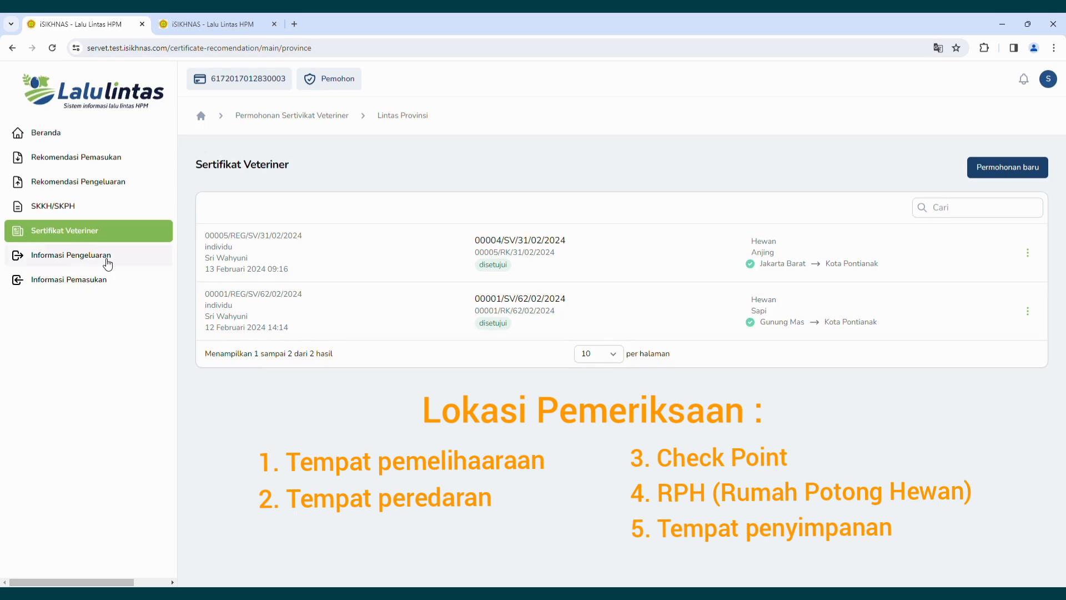
pyautogui.click(109, 264)
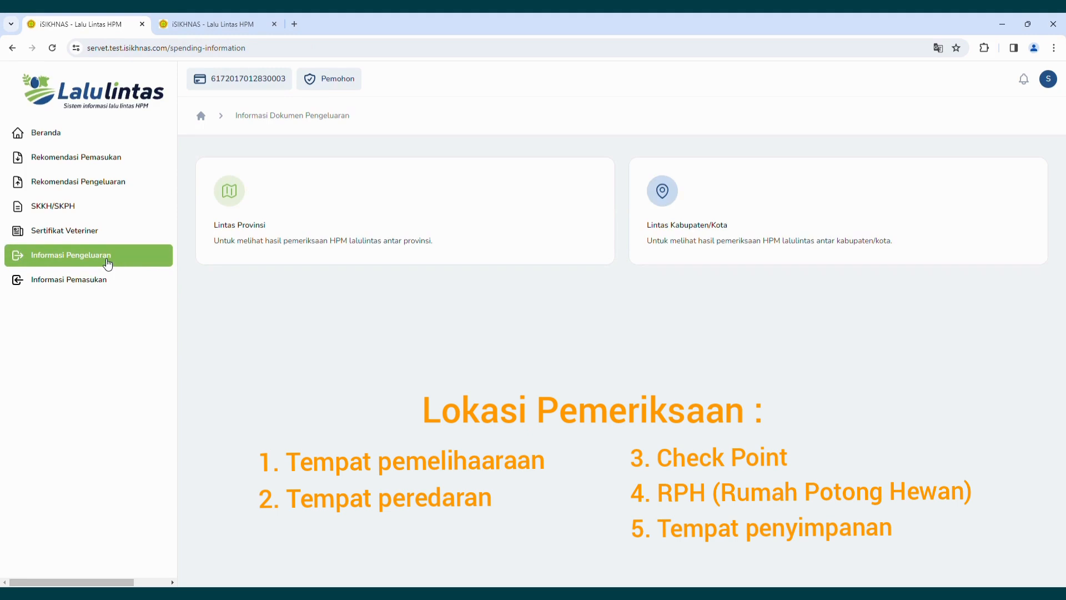
pyautogui.click(229, 197)
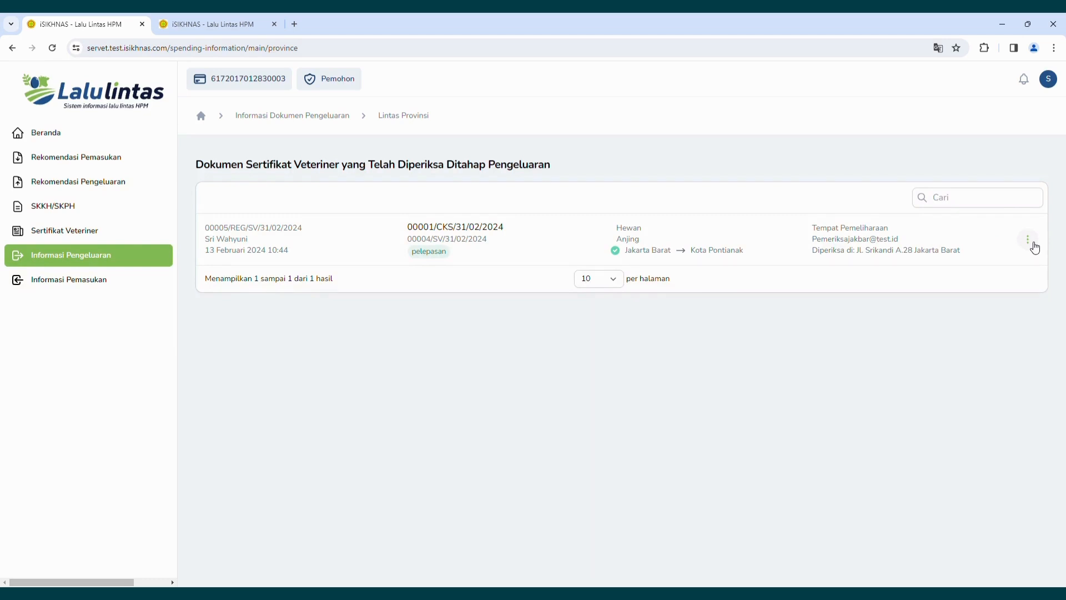
pyautogui.click(1028, 240)
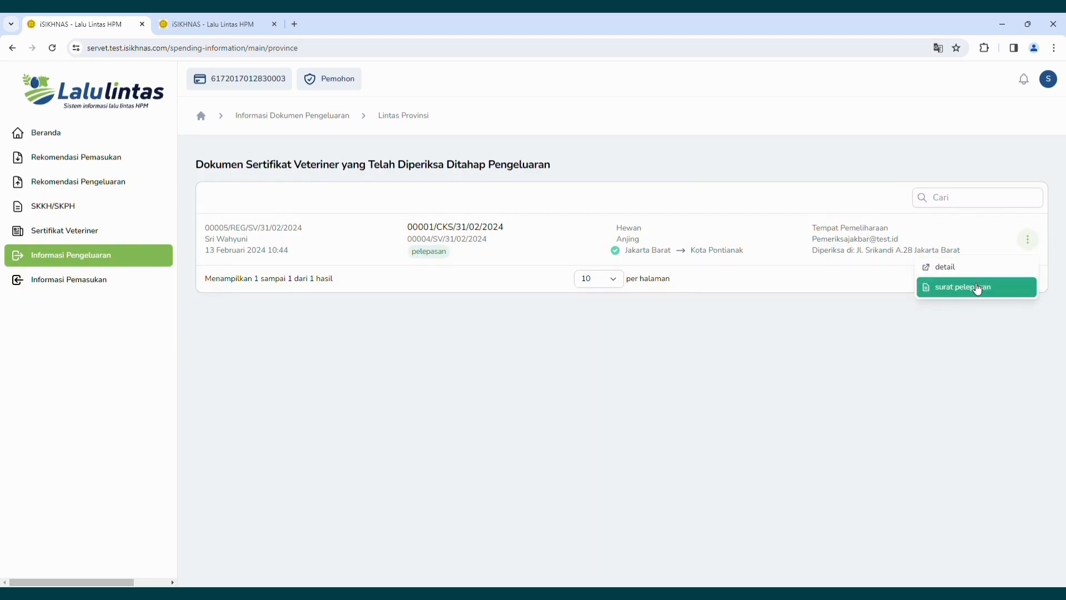
pyautogui.click(980, 288)
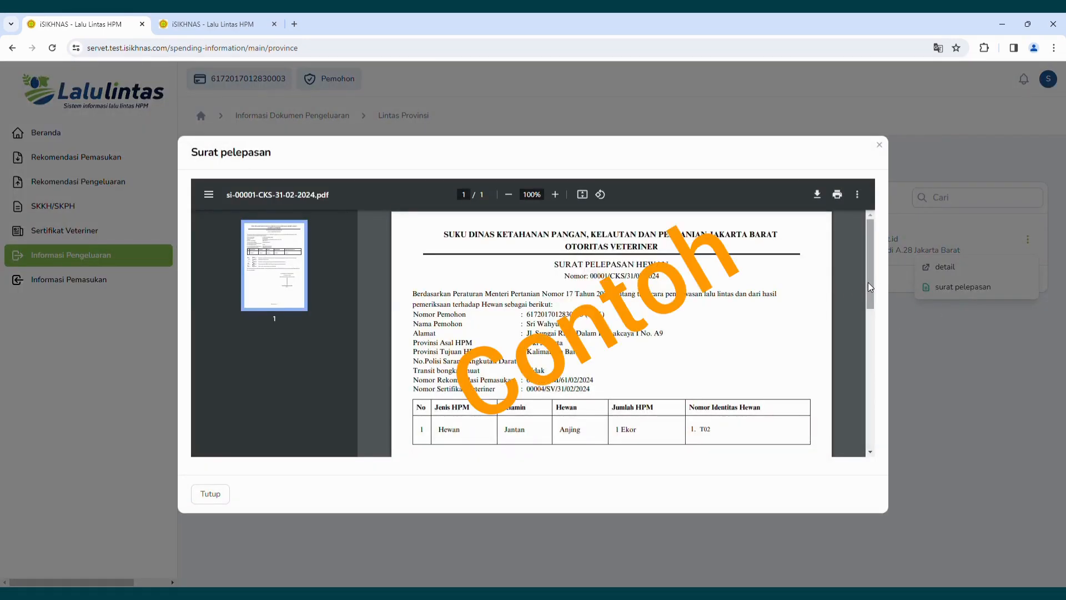
pyautogui.moveTo(868, 282)
pyautogui.mouseDown()
pyautogui.moveTo(864, 386)
pyautogui.moveTo(843, 265)
pyautogui.mouseUp()
pyautogui.click(881, 145)
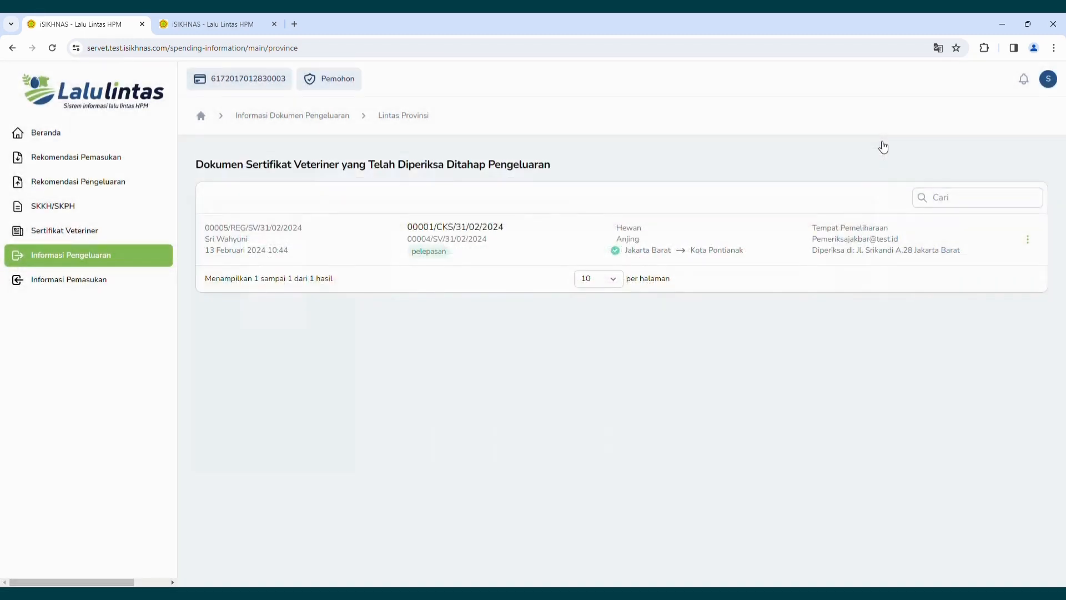
pyautogui.click(66, 284)
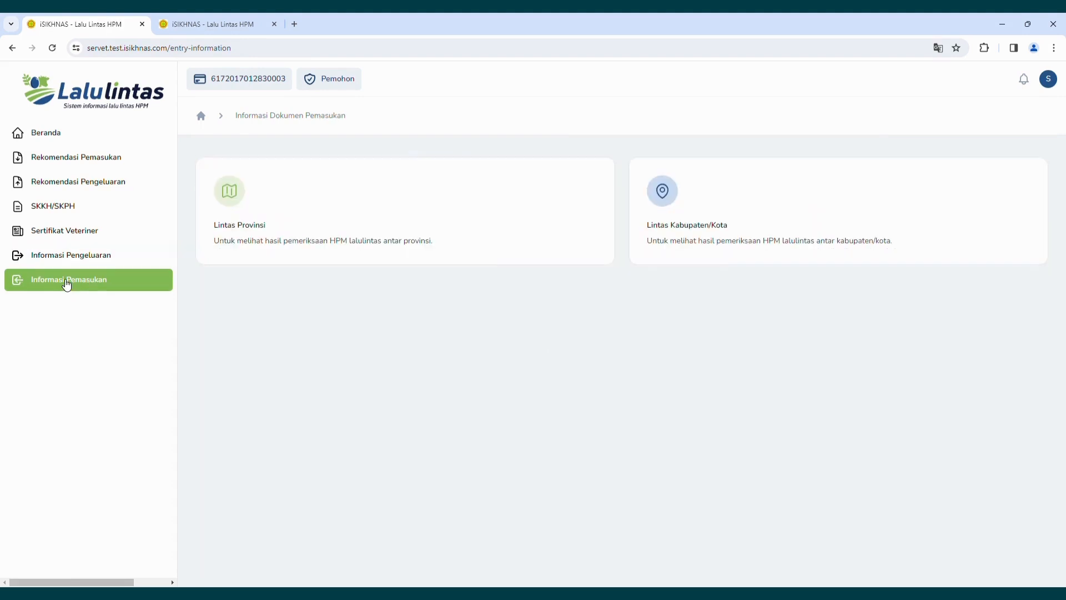
pyautogui.click(230, 196)
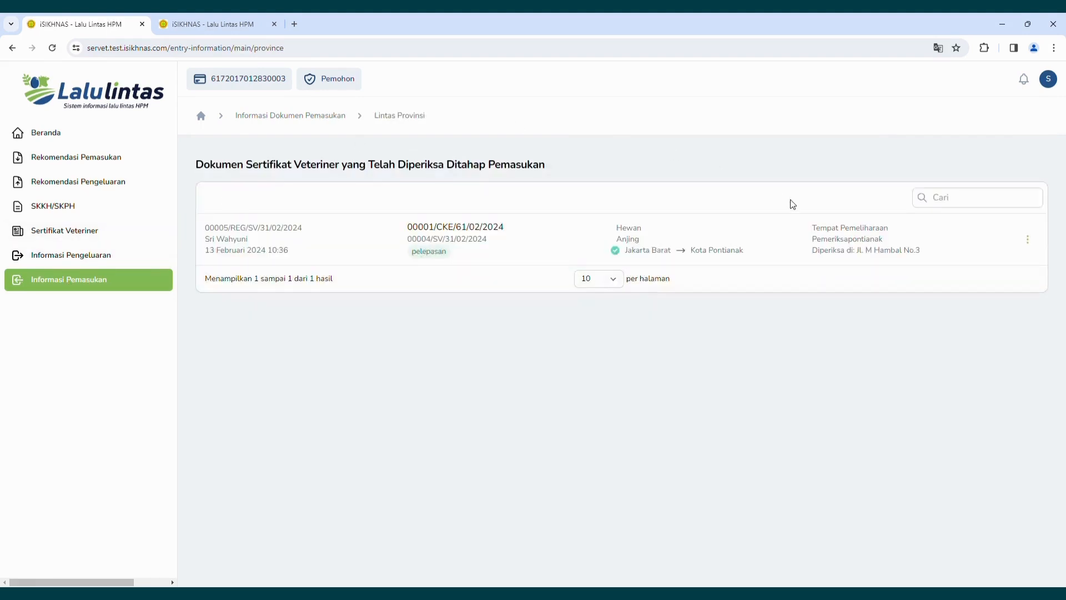
pyautogui.click(1038, 248)
pyautogui.click(1037, 248)
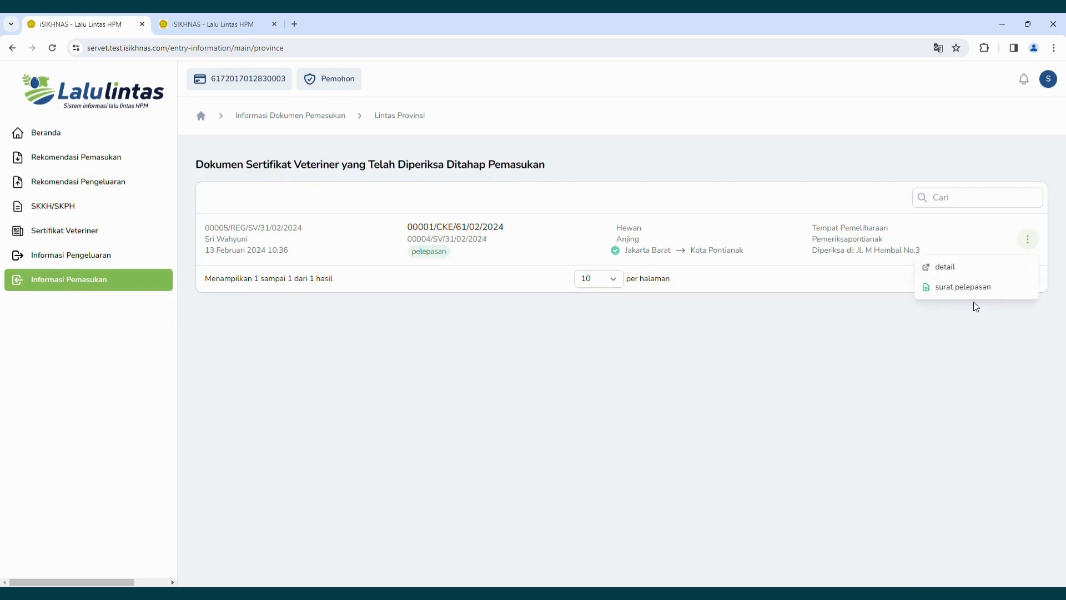
pyautogui.click(973, 293)
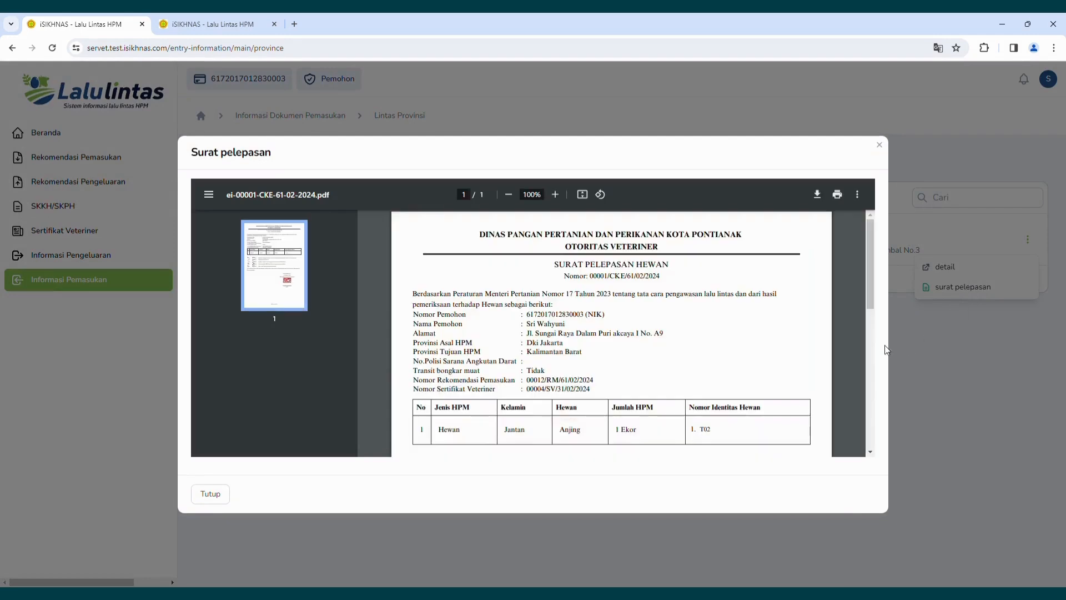
pyautogui.moveTo(871, 294); pyautogui.dragTo(857, 342)
pyautogui.scroll(-3, 856, 341)
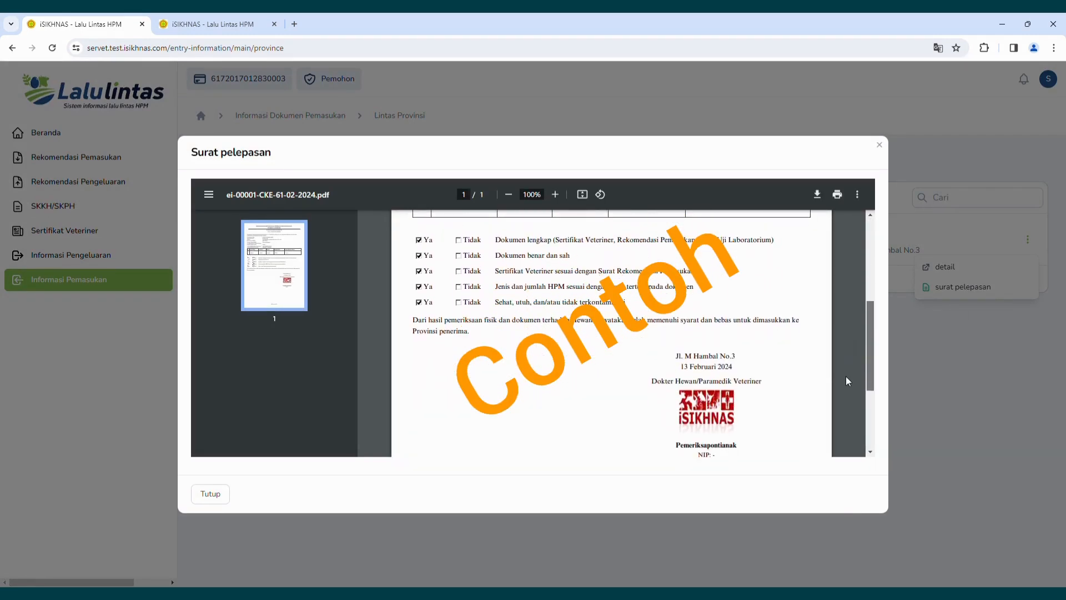
pyautogui.scroll(5, 843, 366)
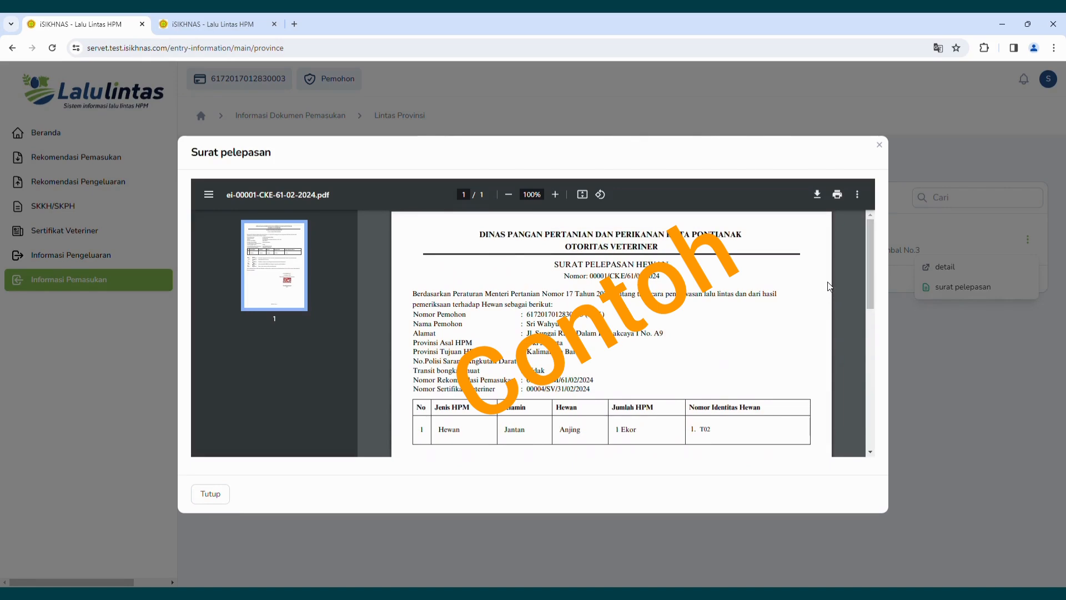
pyautogui.click(882, 149)
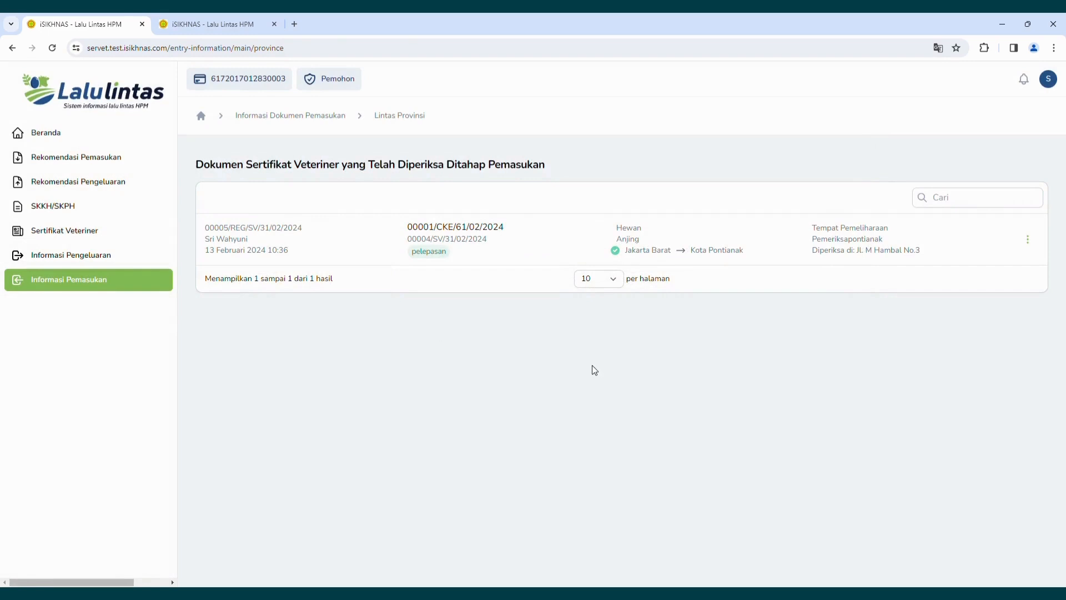